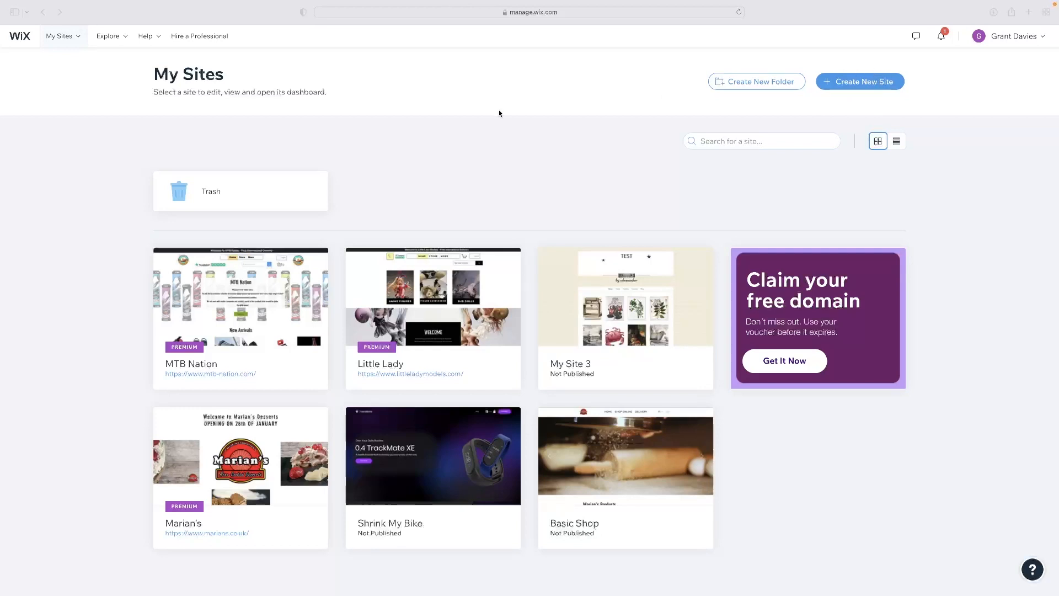
# Start creating a new Wix site from the account's site list
pyautogui.click(70, 42)
pyautogui.moveTo(77, 42)
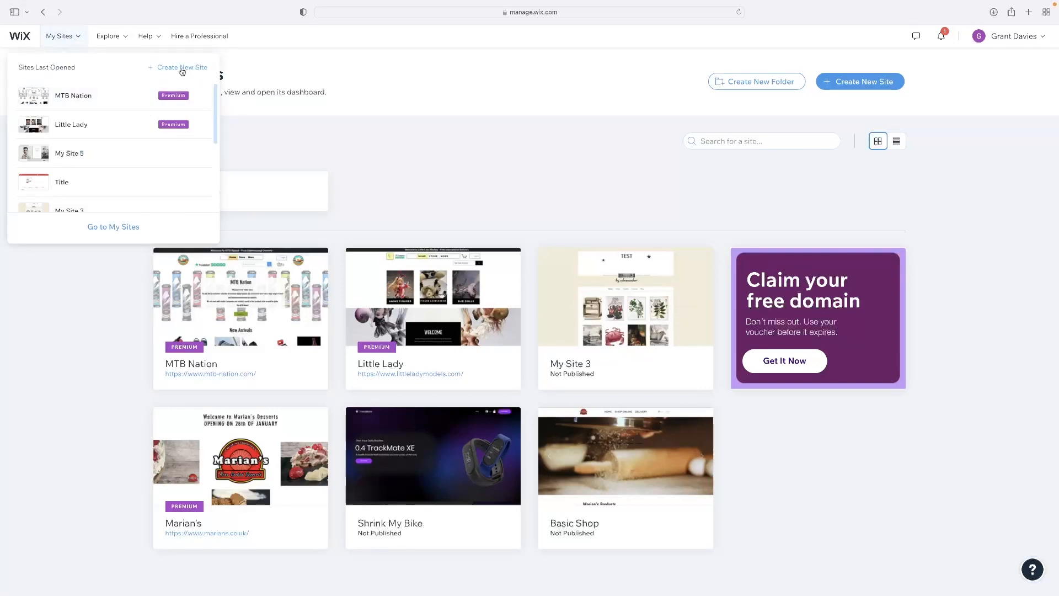
pyautogui.click(183, 71)
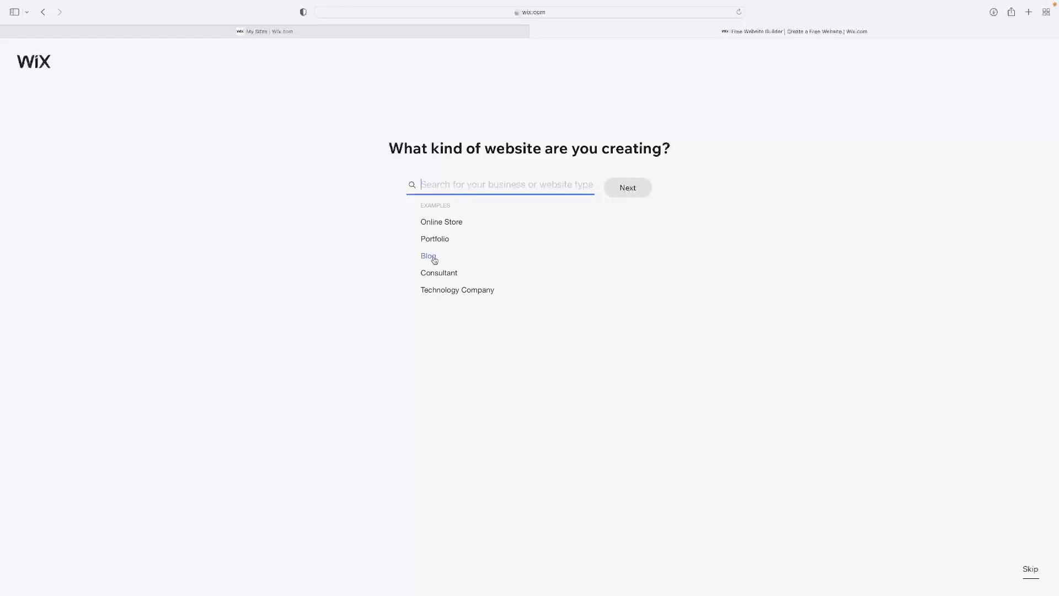
# Set the kind of website to Tech Reviews and name the site Title
pyautogui.write('rev')
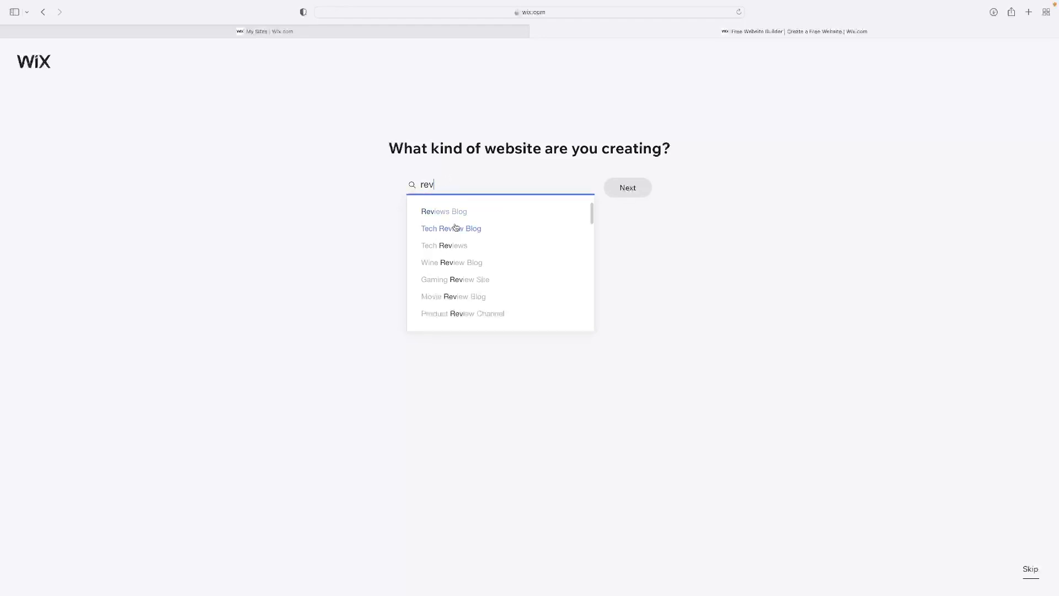
pyautogui.click(454, 248)
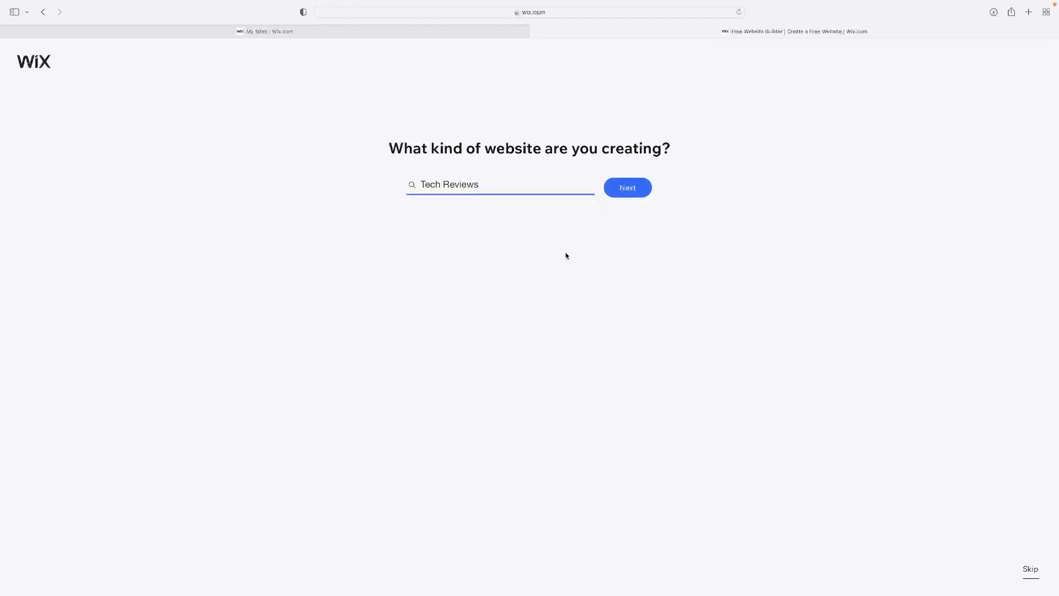
pyautogui.click(623, 199)
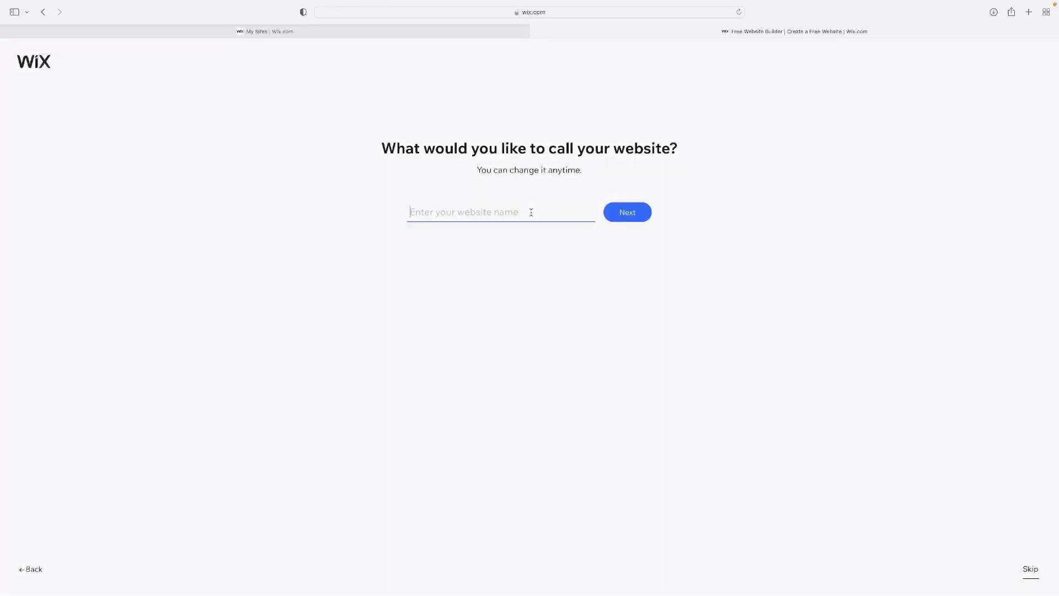
pyautogui.write('Title')
pyautogui.click(628, 218)
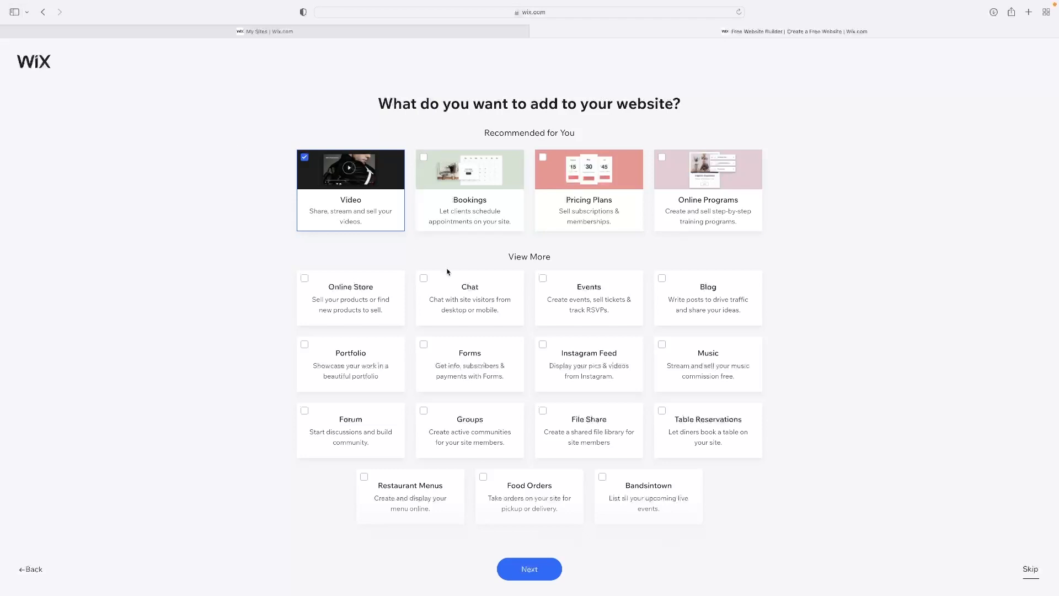
# Choose Events and Music as features to add to the website, leaving Online Store out
pyautogui.click(371, 299)
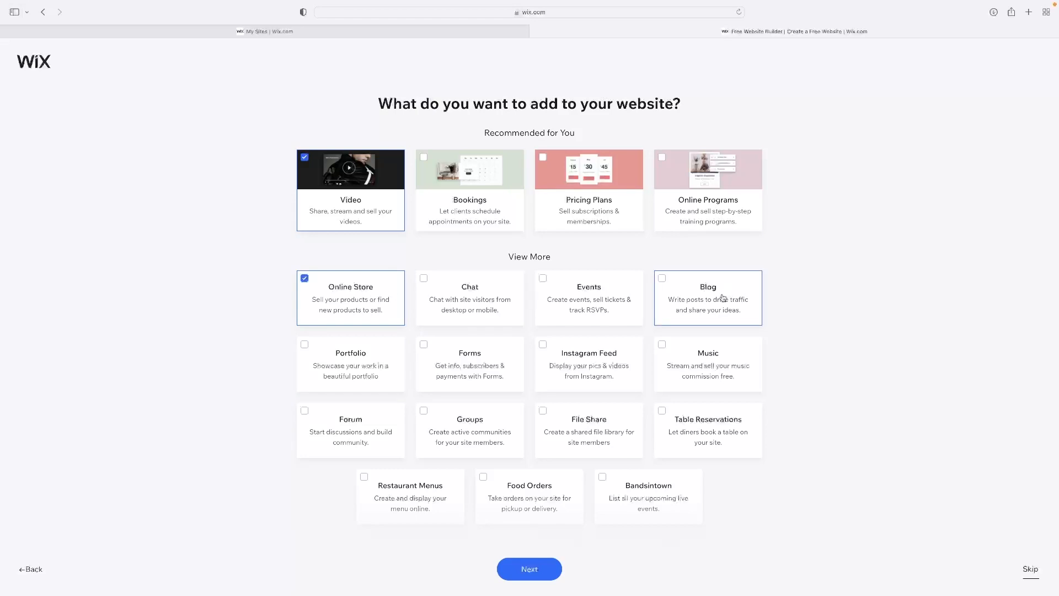
pyautogui.click(362, 298)
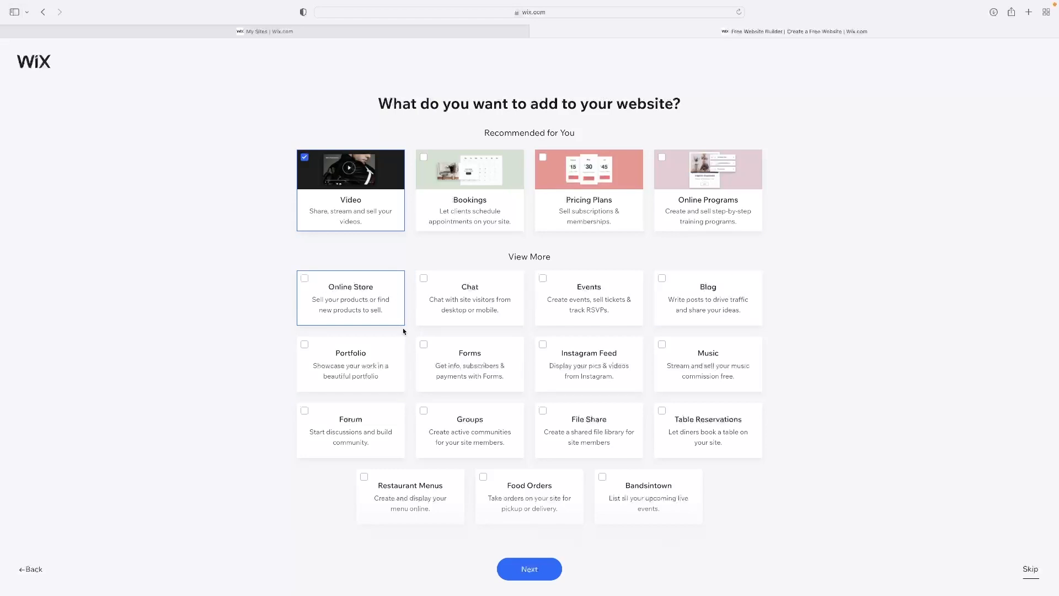
pyautogui.click(601, 298)
pyautogui.click(709, 363)
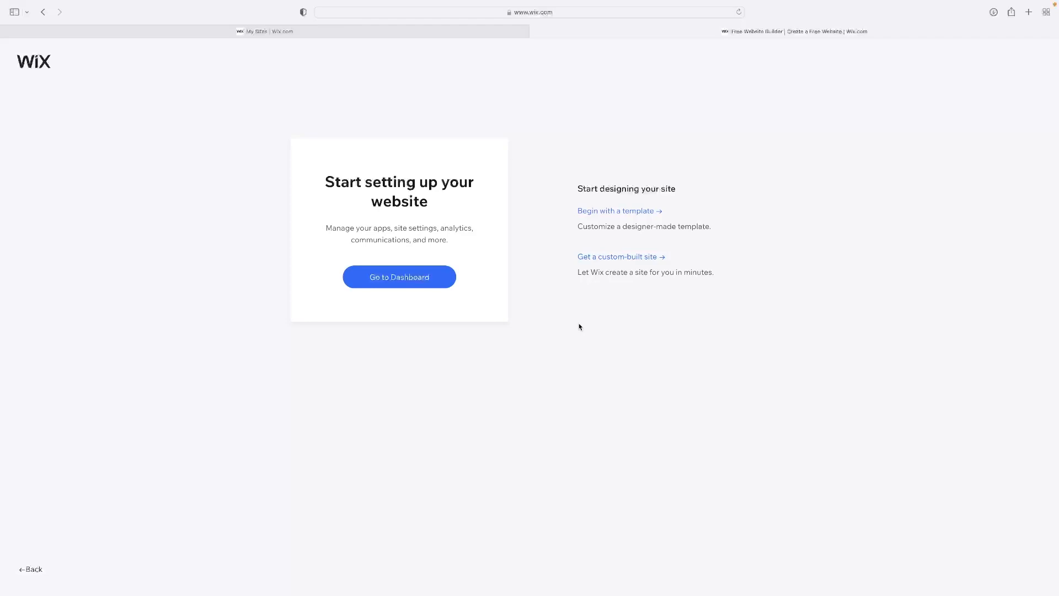
# Begin the site design with a template and browse the most popular website templates
pyautogui.click(622, 215)
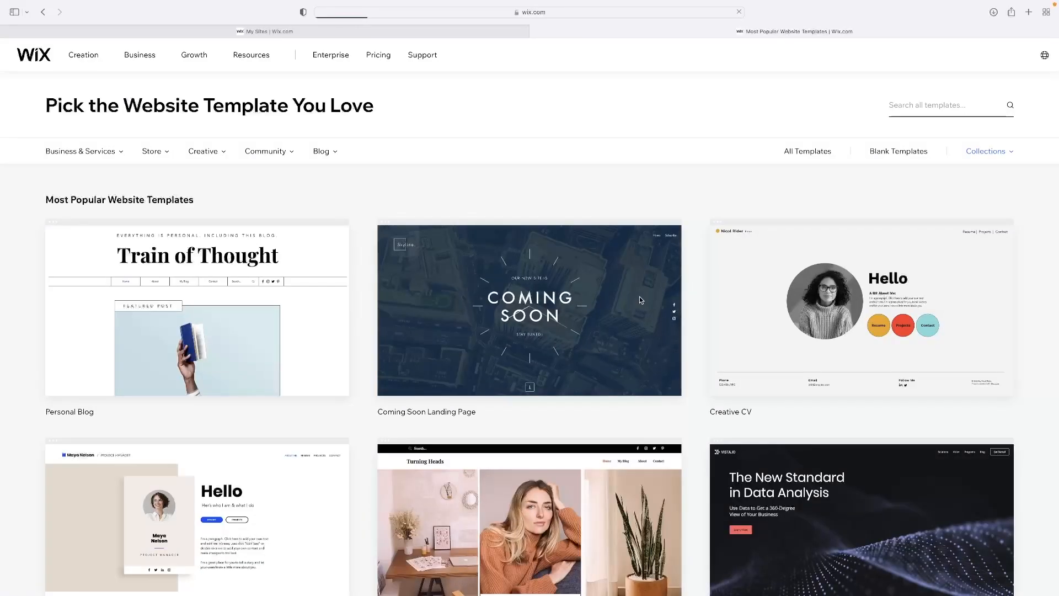
pyautogui.moveTo(637, 297)
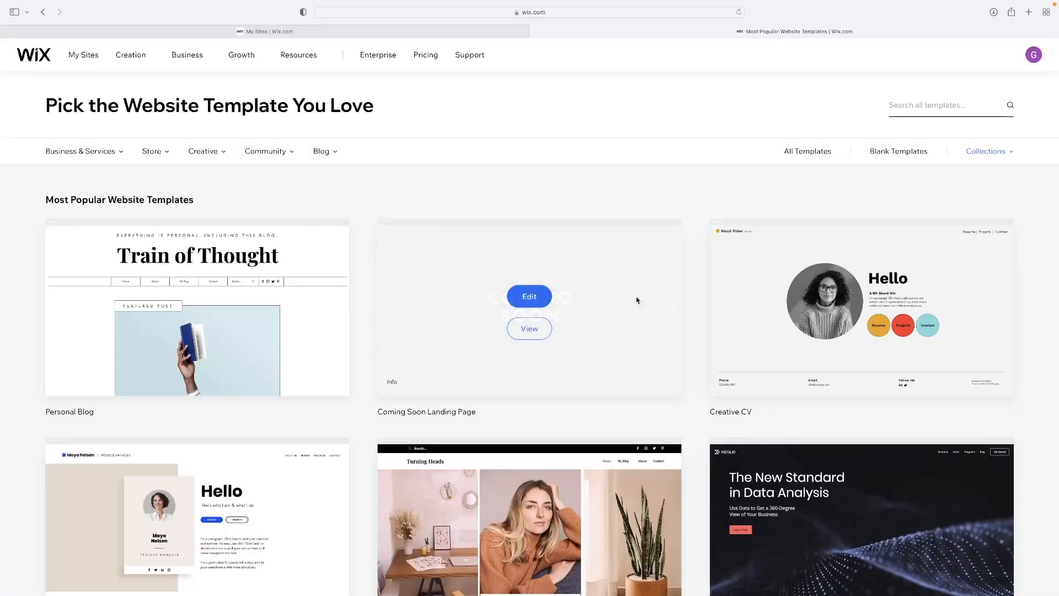
pyautogui.scroll(-1, 637, 300)
pyautogui.scroll(1, 637, 299)
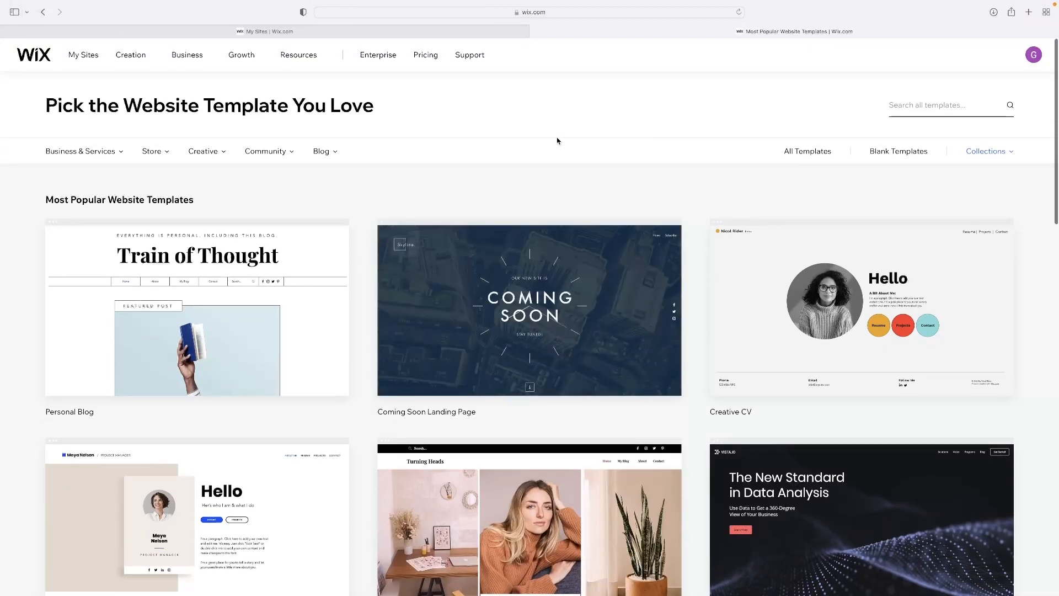
pyautogui.scroll(-20, 528, 149)
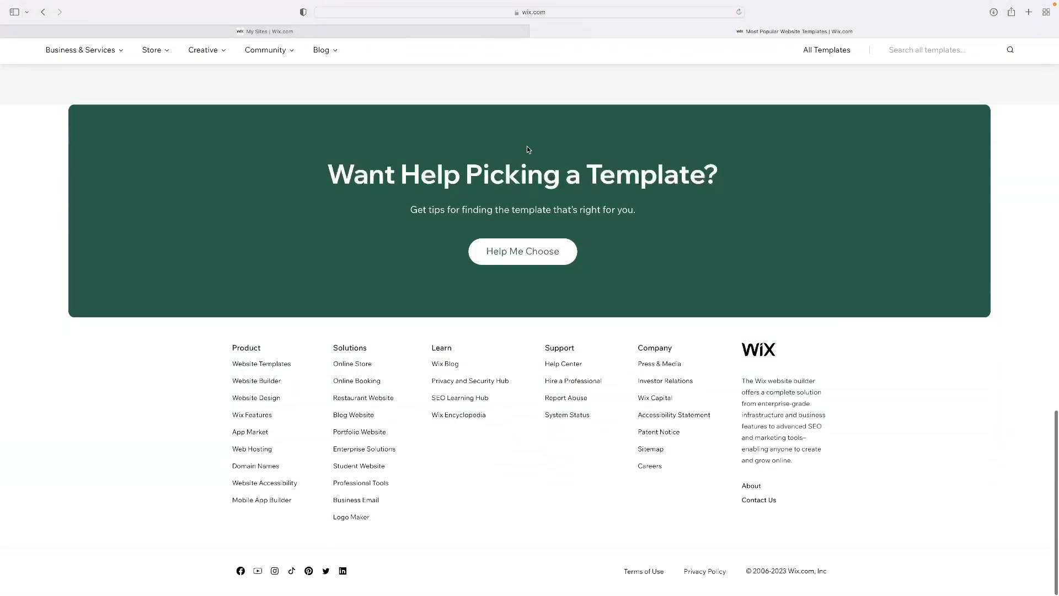
pyautogui.scroll(20, 527, 150)
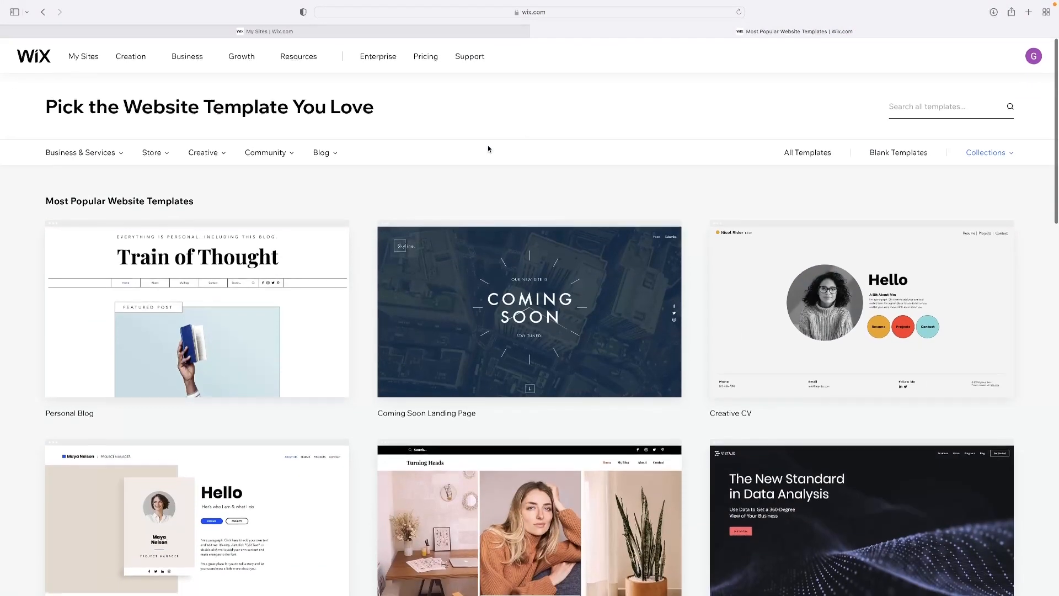
pyautogui.scroll(-7, 83, 166)
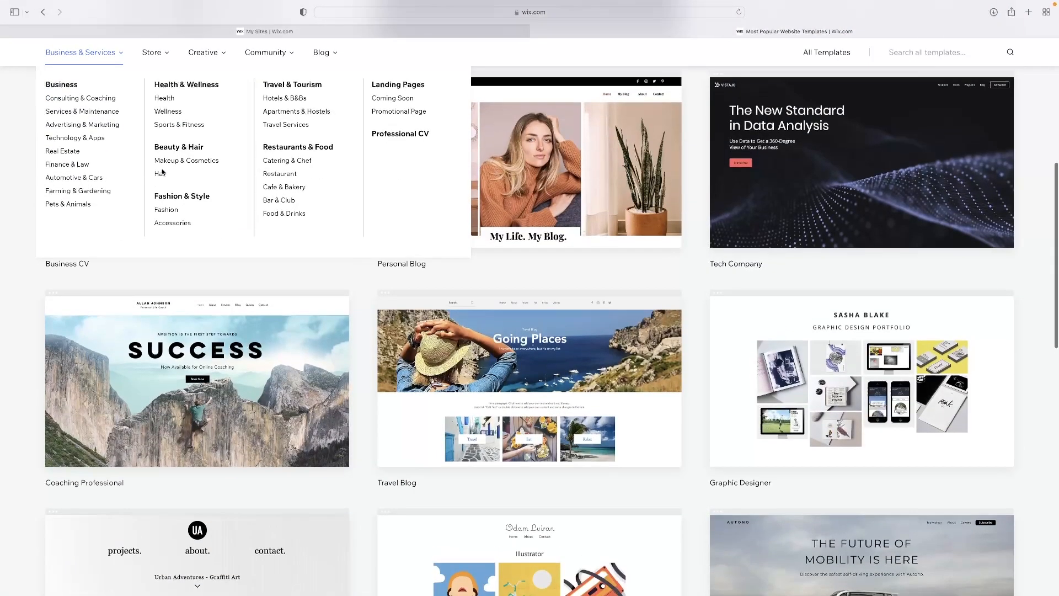
pyautogui.scroll(-3, 733, 332)
pyautogui.scroll(10, 717, 309)
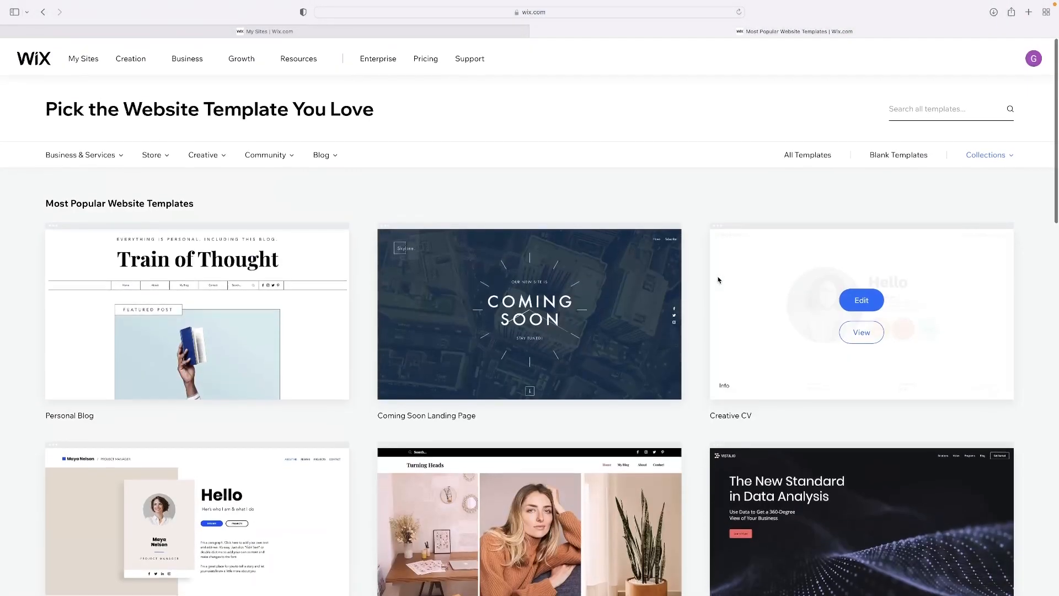
# Open the New templates collection and go through its first page to page 2
pyautogui.moveTo(1001, 156)
pyautogui.click(992, 185)
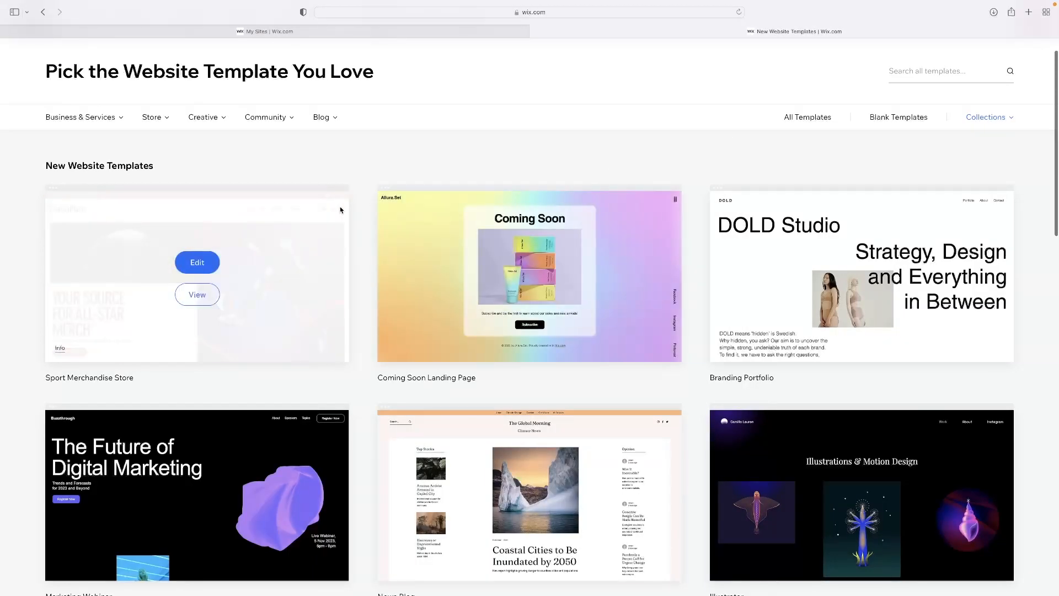
pyautogui.scroll(-10, 770, 262)
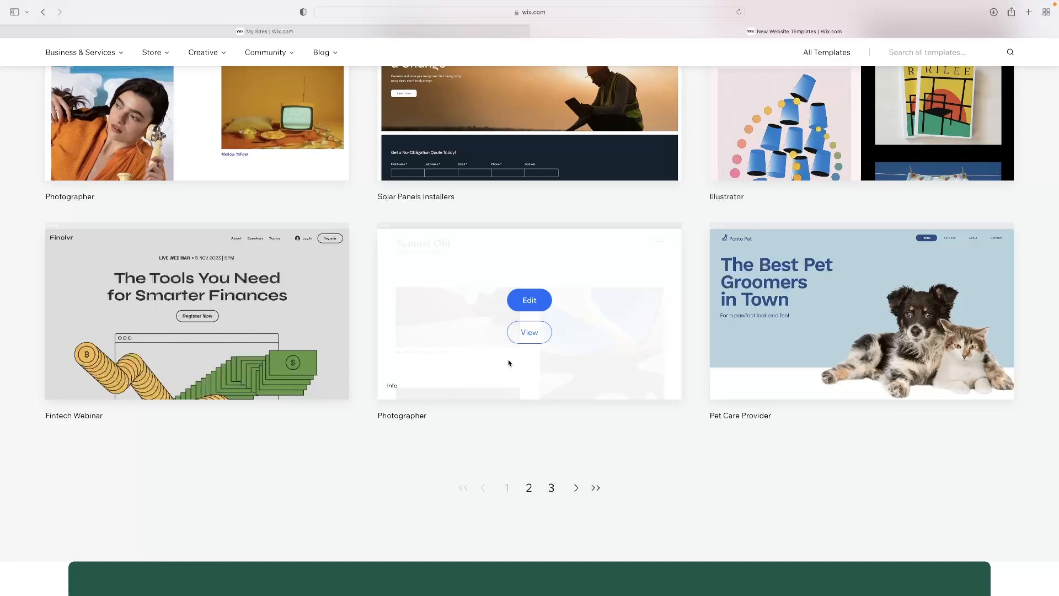
pyautogui.click(530, 489)
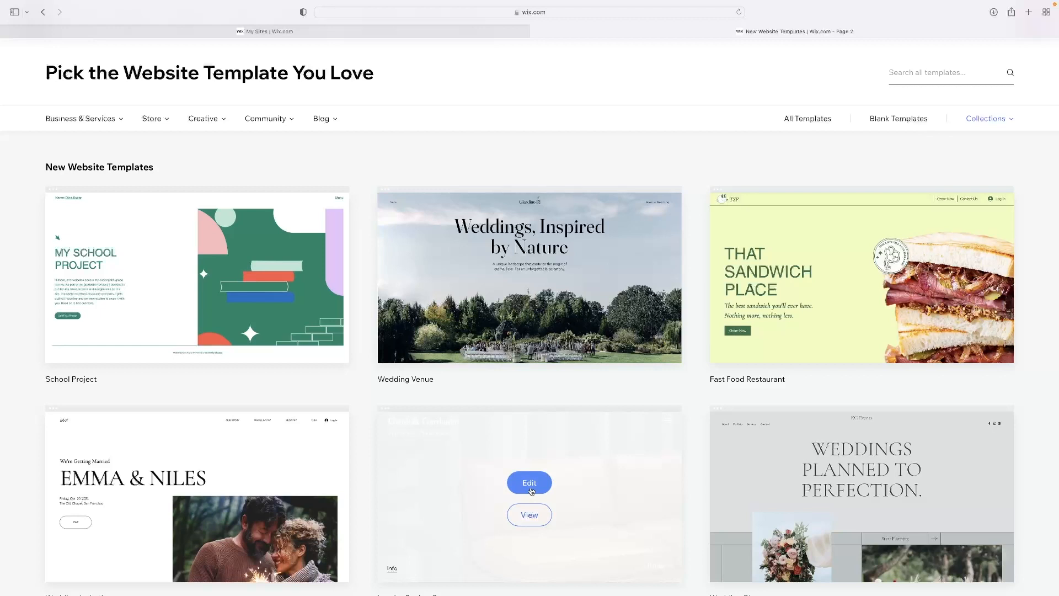
# Examine the templates on page 2 of the New collection, including the wedding, interior design and restaurant designs
pyautogui.scroll(-6, 532, 490)
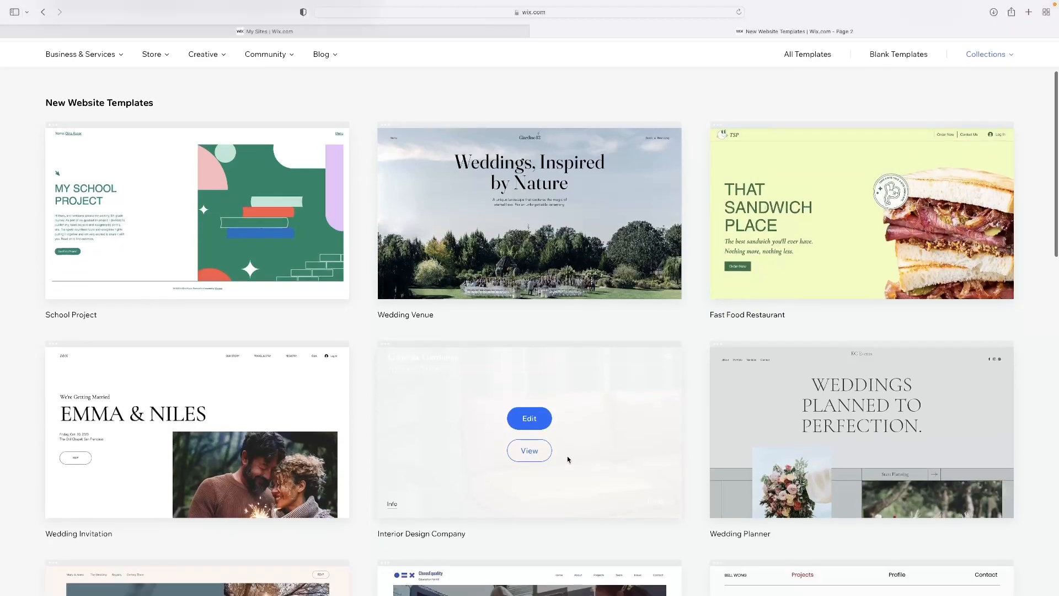
pyautogui.scroll(-3, 528, 421)
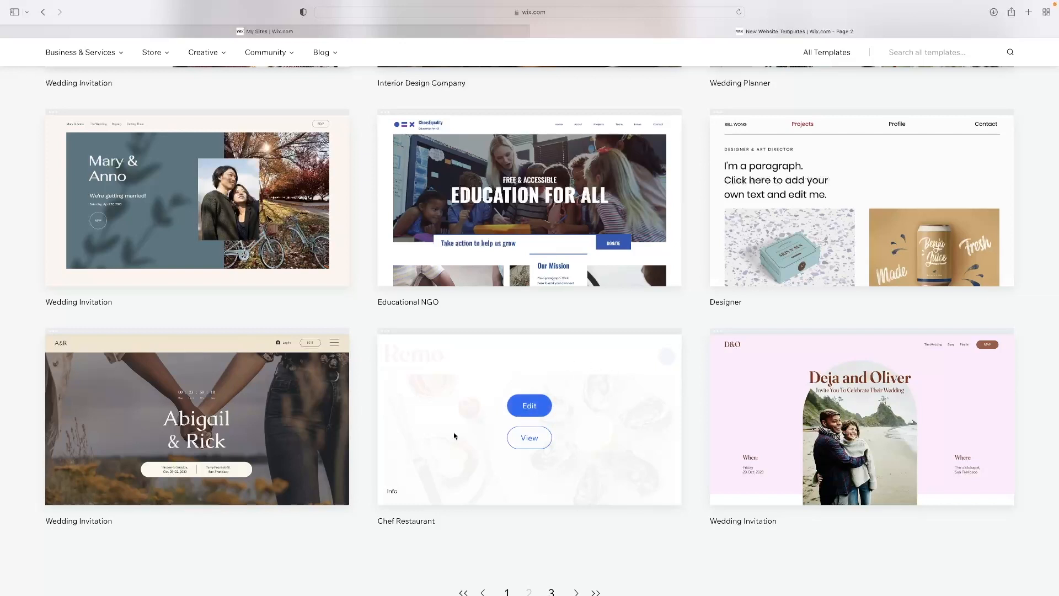
pyautogui.scroll(-5, 521, 365)
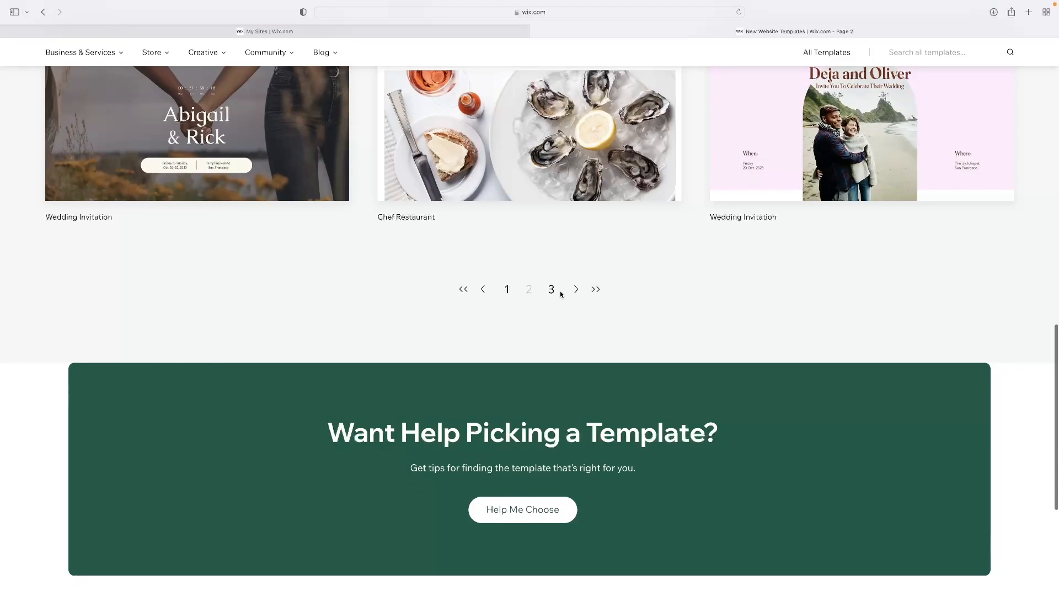
pyautogui.scroll(2, 551, 288)
pyautogui.scroll(4, 514, 318)
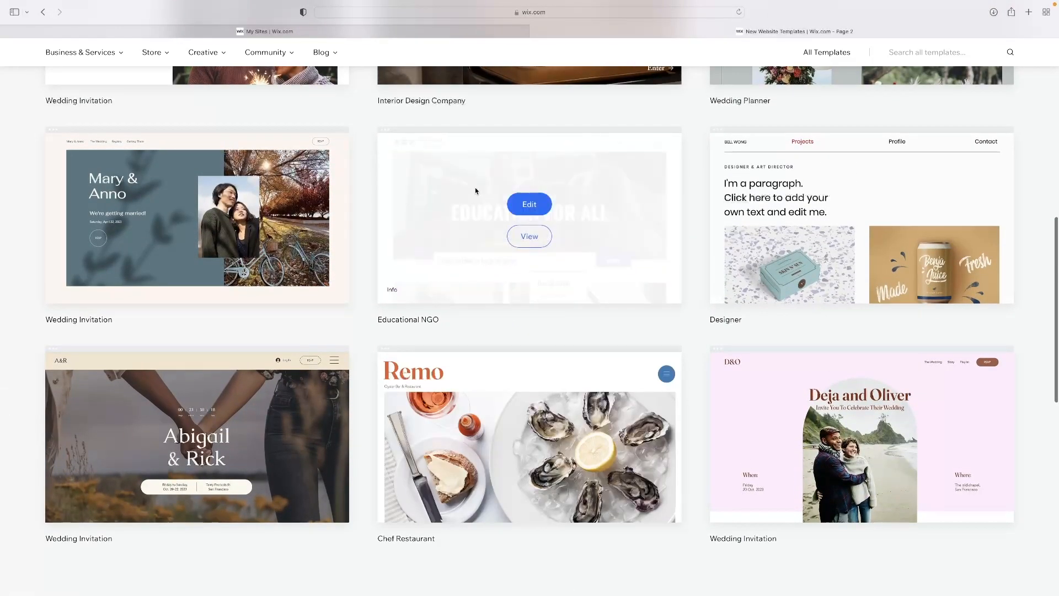
pyautogui.scroll(5, 474, 187)
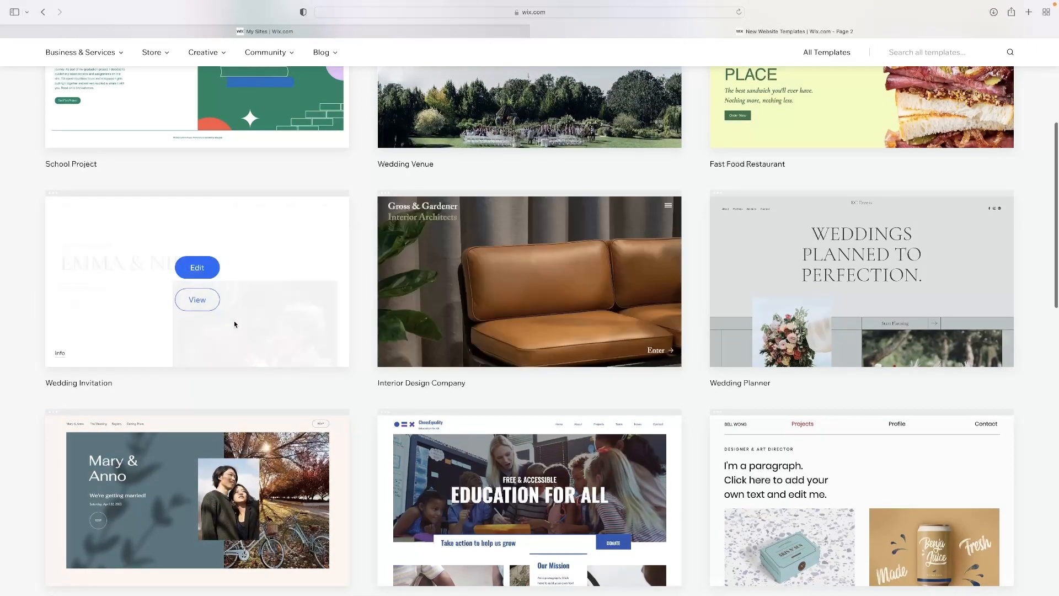
pyautogui.moveTo(158, 263)
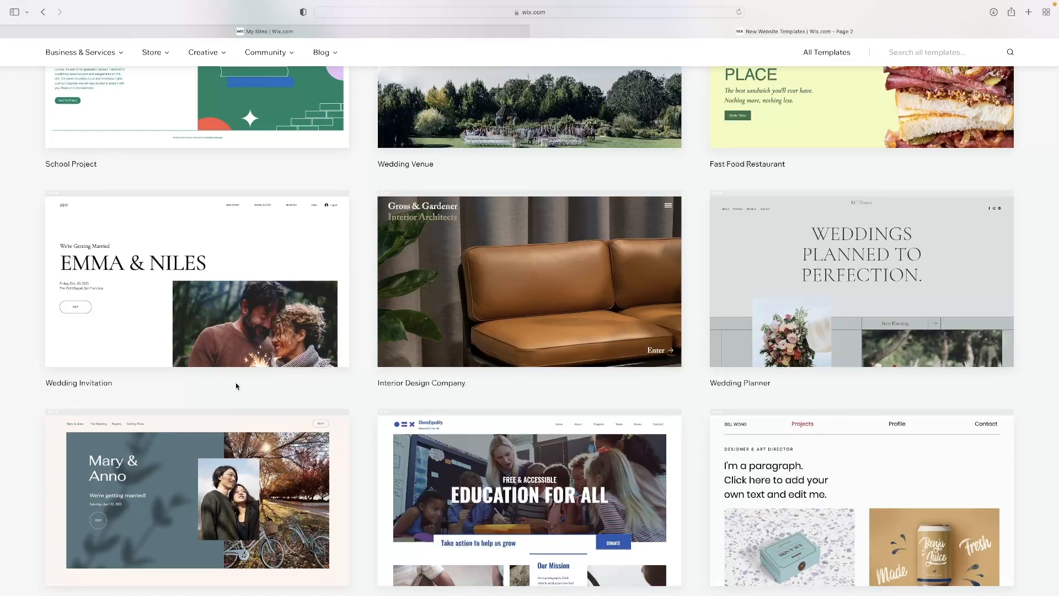
pyautogui.moveTo(470, 360)
pyautogui.scroll(-4, 554, 382)
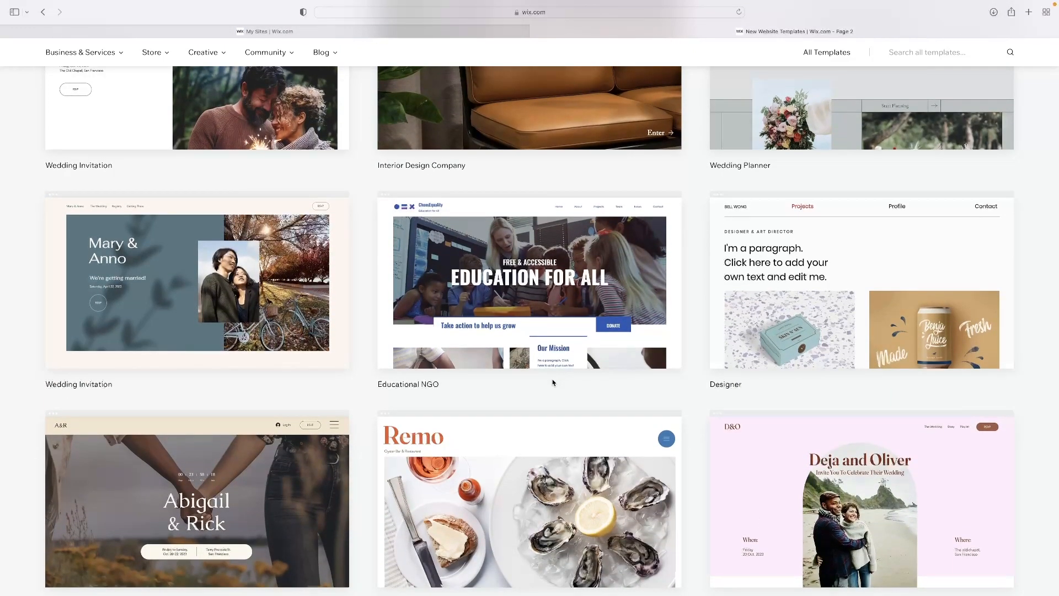
pyautogui.scroll(-5, 553, 383)
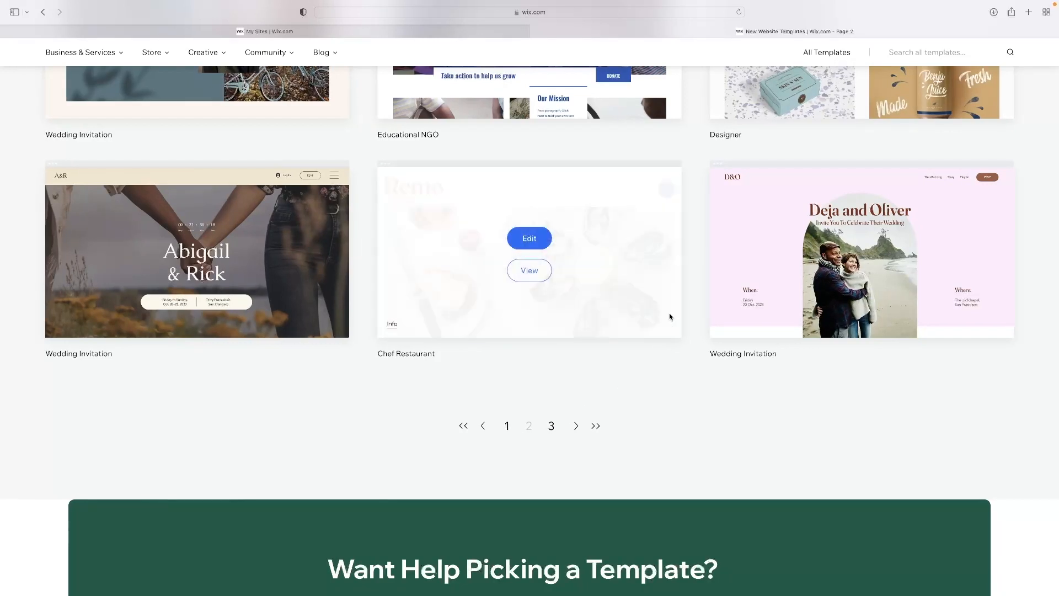
# Preview the Chef Restaurant template and look through its desktop home page down to the footer
pyautogui.moveTo(519, 326)
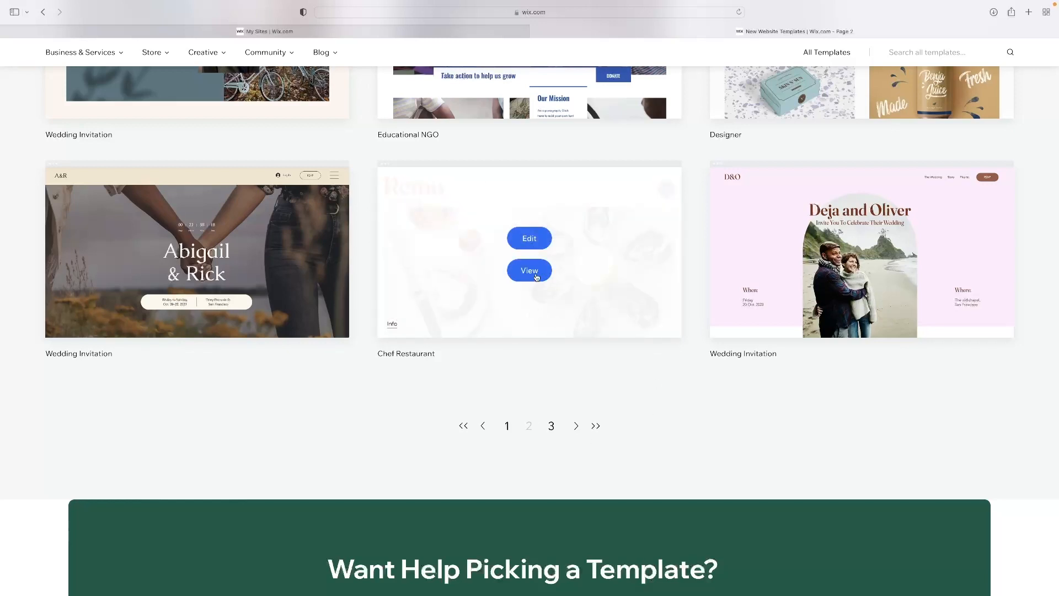
pyautogui.click(527, 271)
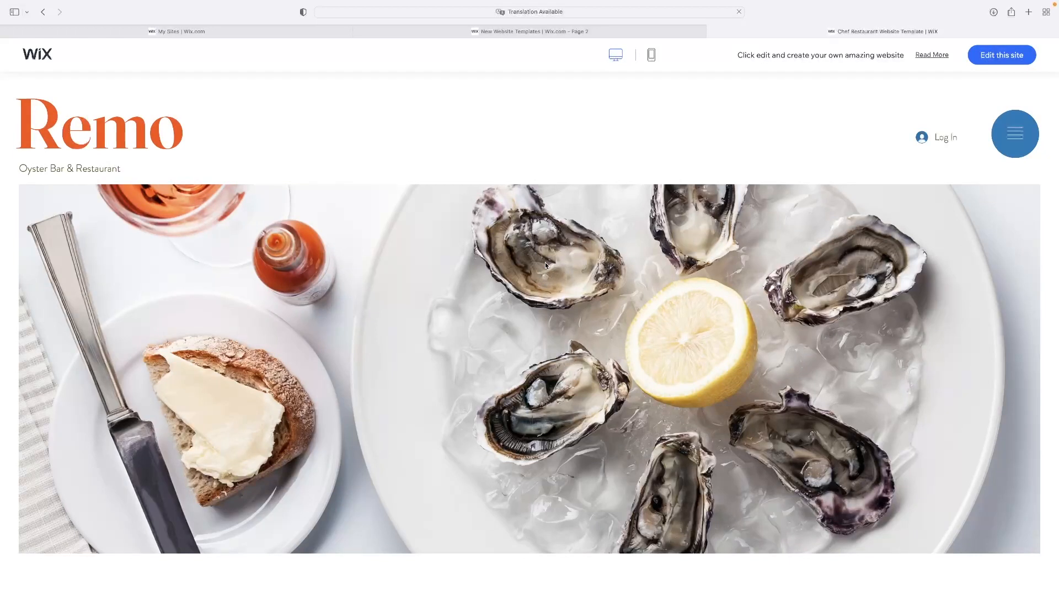
pyautogui.scroll(-15, 560, 247)
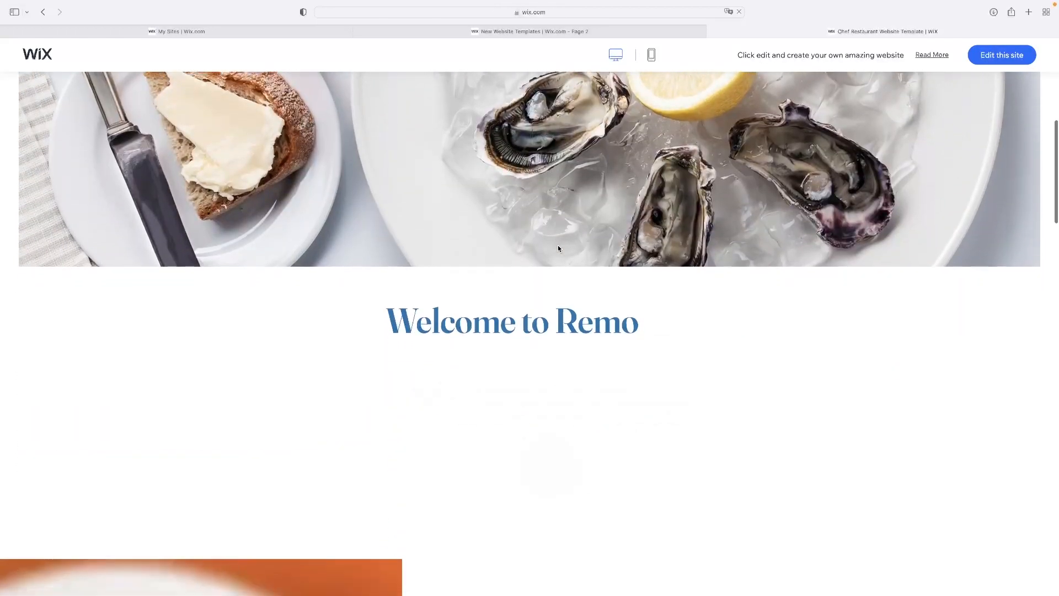
pyautogui.scroll(-15, 558, 249)
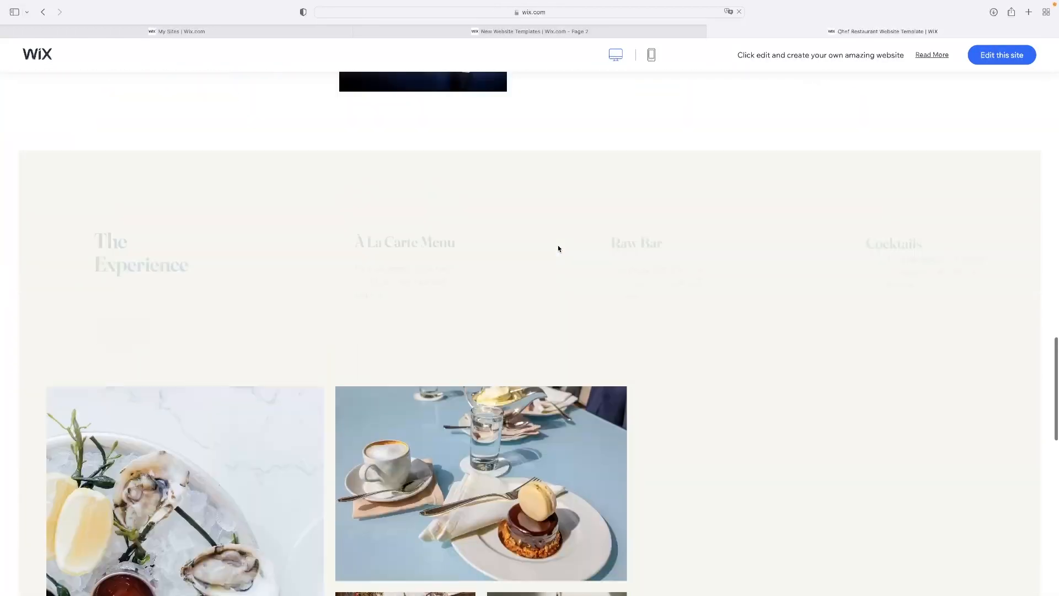
pyautogui.scroll(-8, 558, 248)
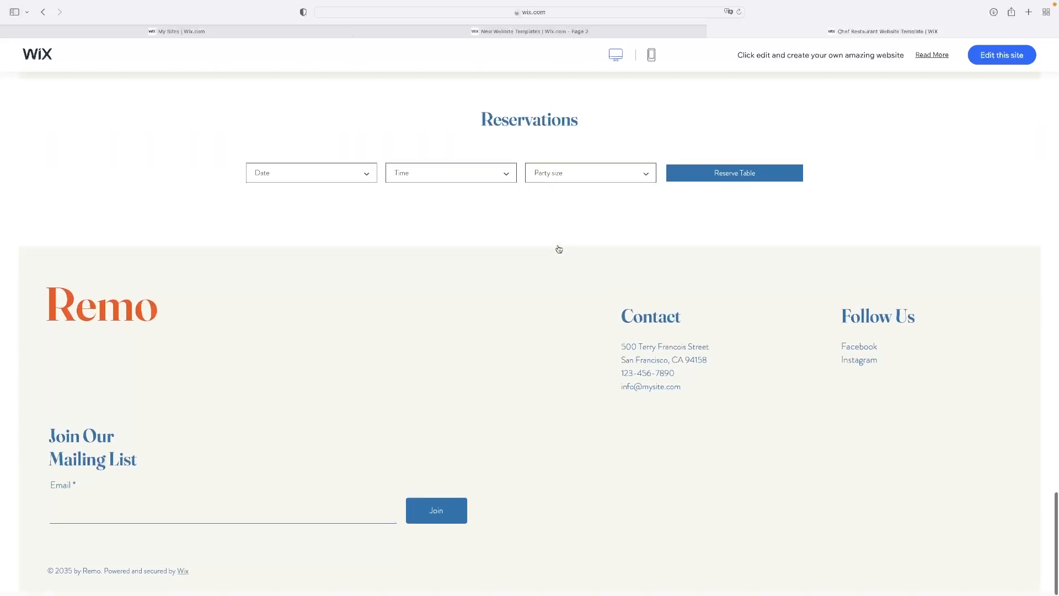
pyautogui.scroll(10, 559, 249)
pyautogui.scroll(20, 559, 250)
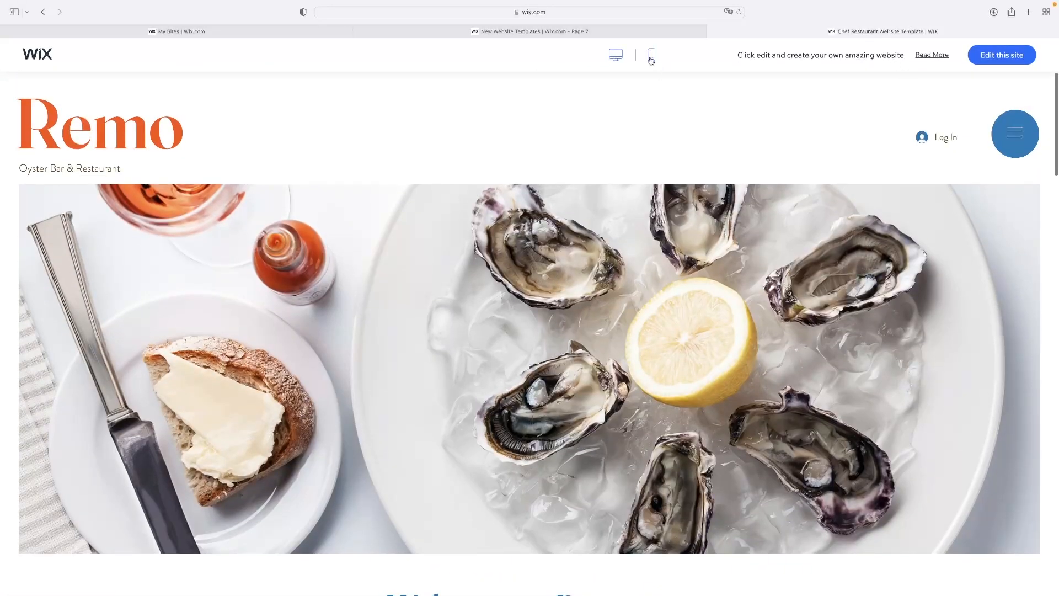
# Switch the Chef Restaurant template preview to the mobile version and look through its page
pyautogui.click(651, 55)
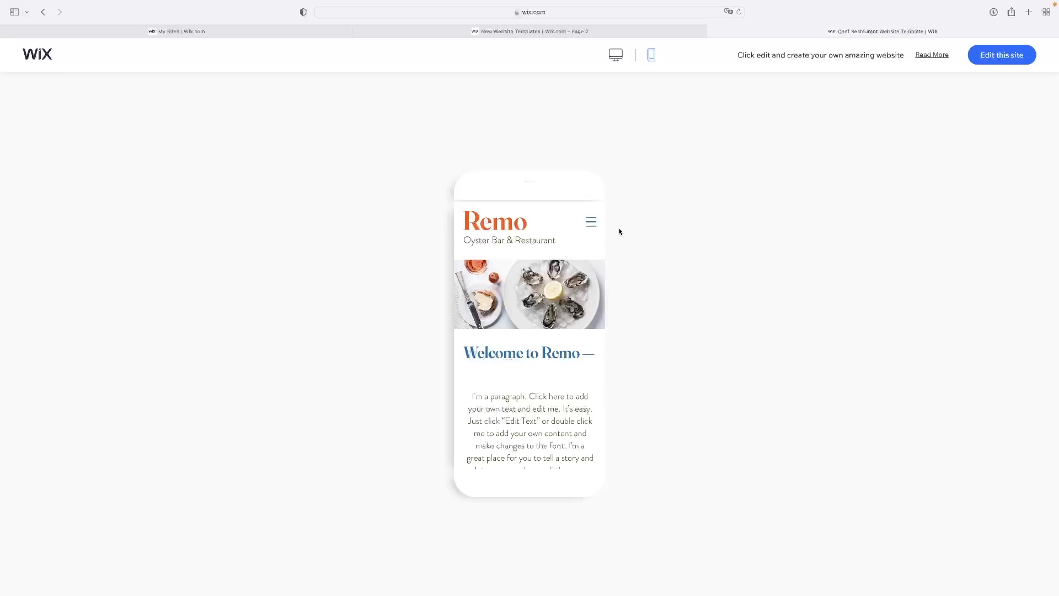
pyautogui.scroll(-3, 590, 249)
pyautogui.scroll(-10, 579, 271)
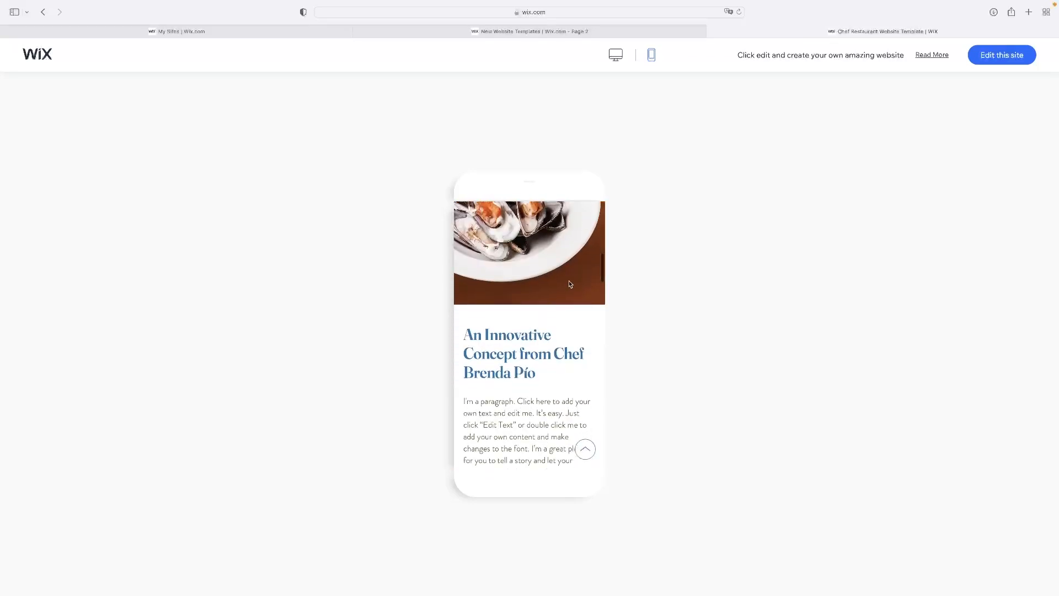
# Look through the rest of the mobile preview and open the Chef Restaurant template for editing
pyautogui.scroll(-10, 531, 321)
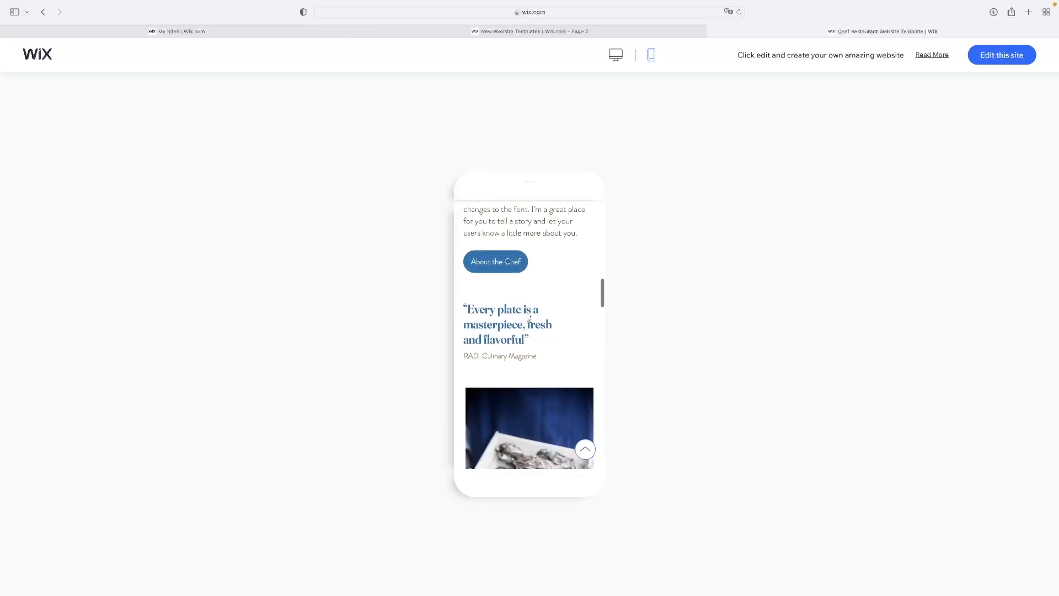
pyautogui.scroll(-10, 535, 324)
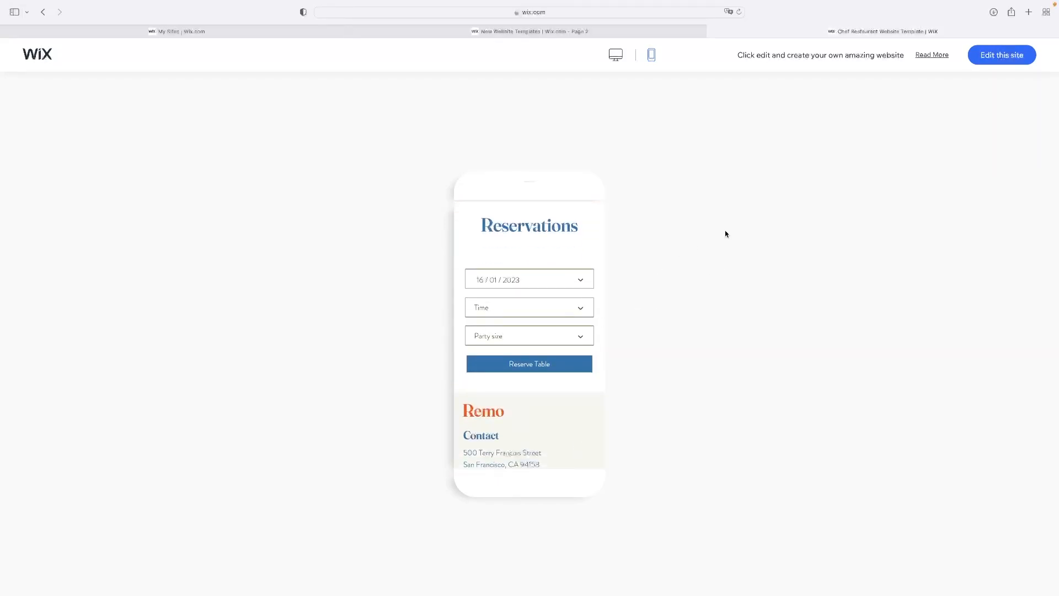
pyautogui.click(1014, 58)
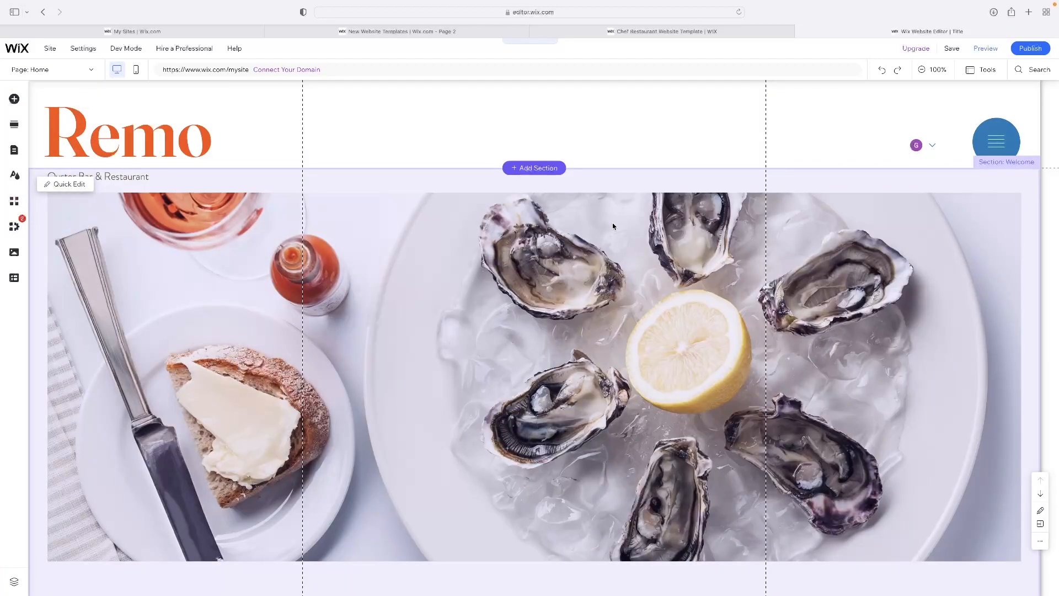
# Replace the "Welcome to Remo" heading with "TITLE"
pyautogui.scroll(-5, 633, 206)
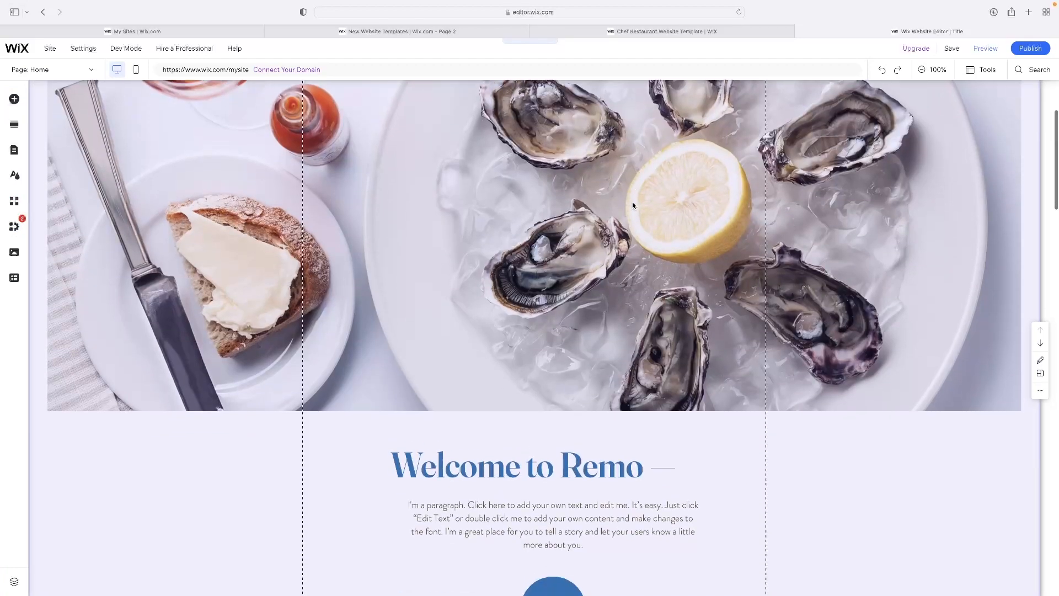
pyautogui.scroll(-4, 633, 205)
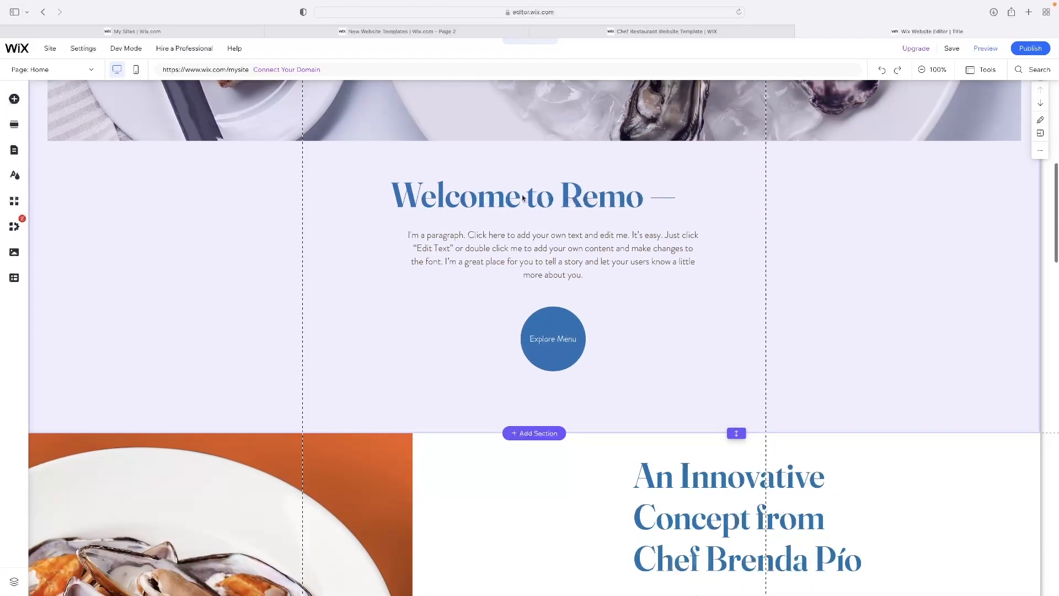
pyautogui.click(525, 203)
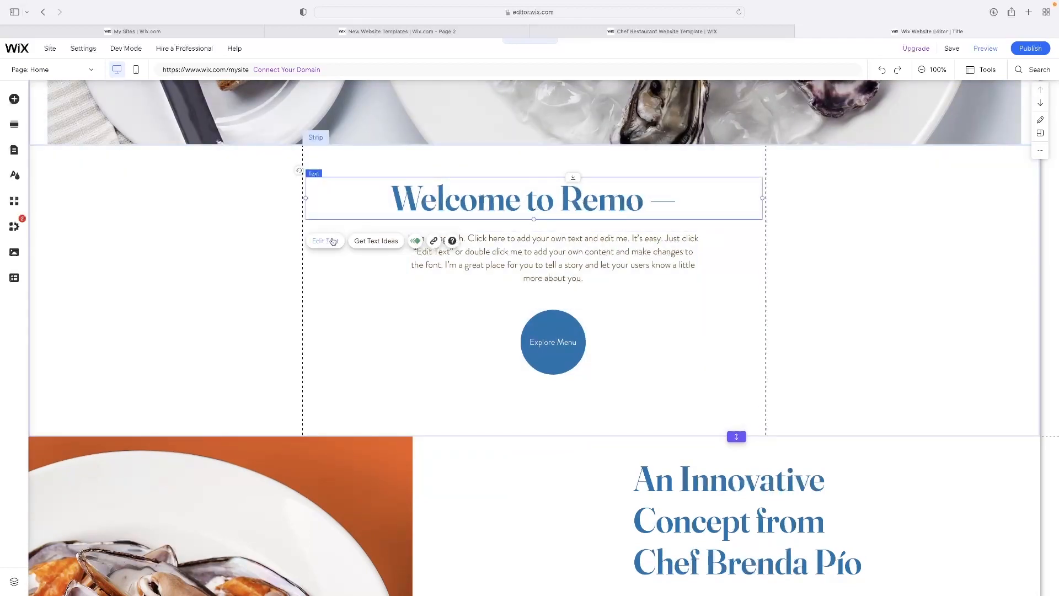
pyautogui.doubleClick(524, 202)
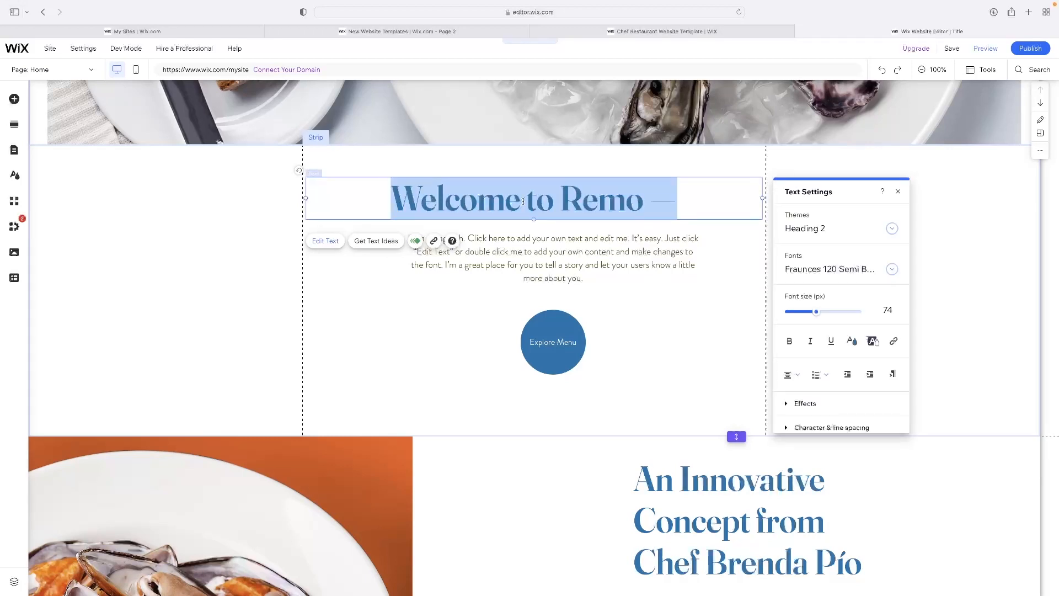
pyautogui.write('TITLe')
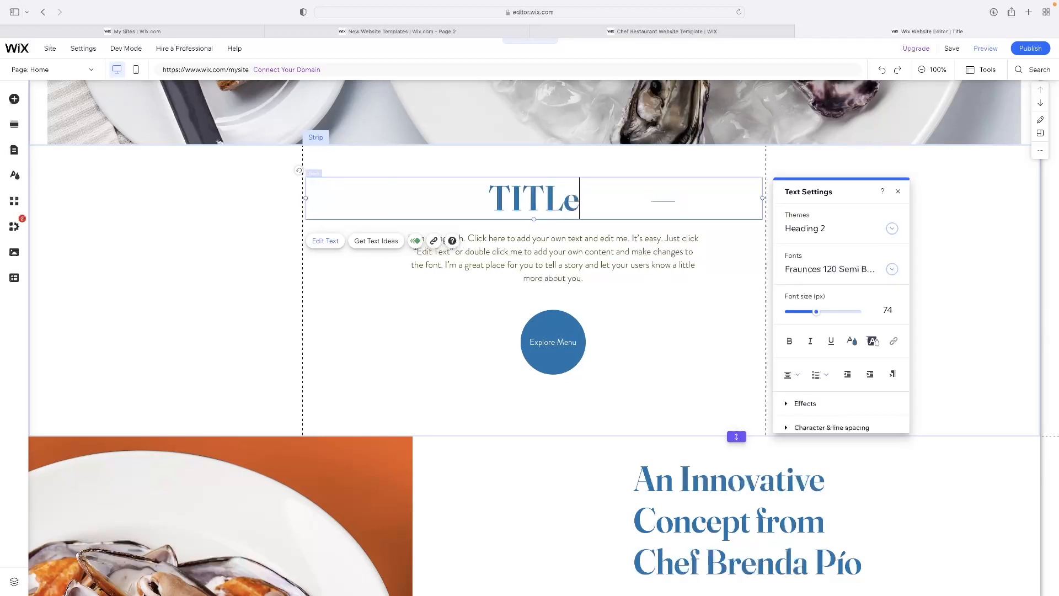
pyautogui.press('BackSpace')
pyautogui.write('E')
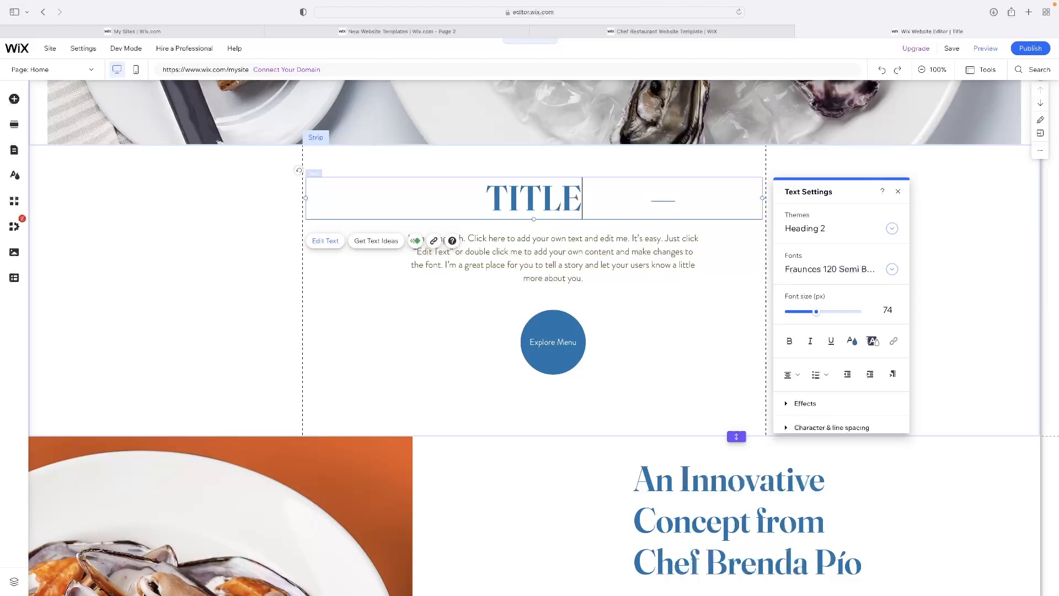
# Delete the round Explore Menu button below the introductory paragraph
pyautogui.click(566, 338)
pyautogui.click(727, 445)
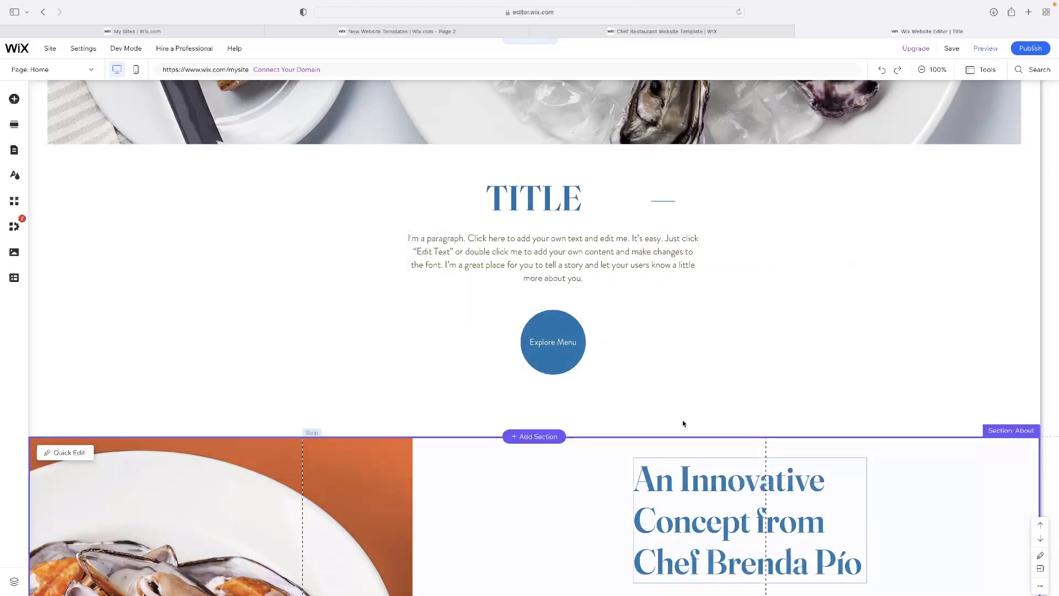
pyautogui.click(566, 340)
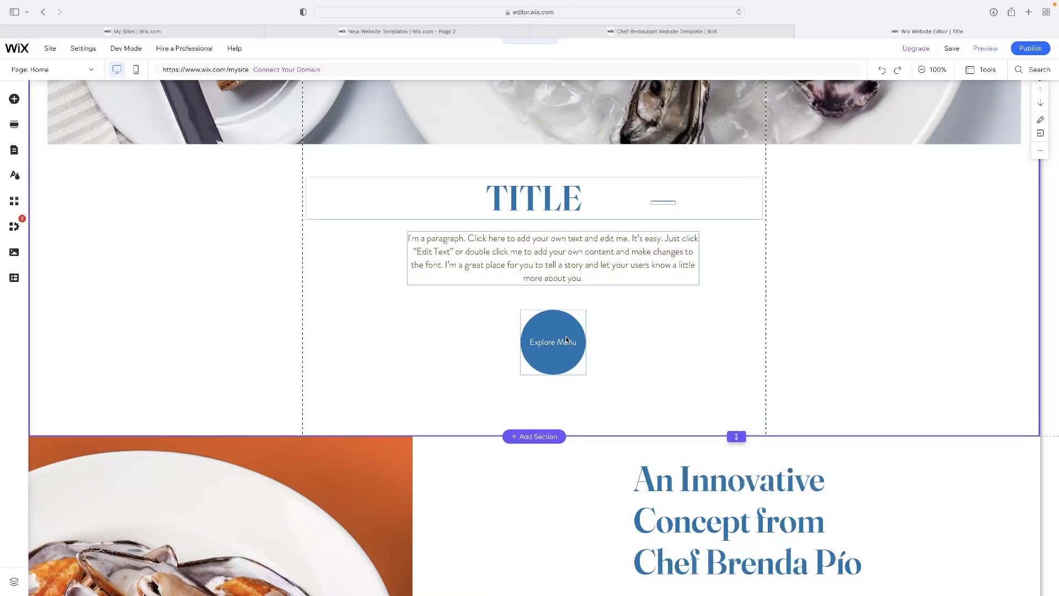
pyautogui.click(566, 339)
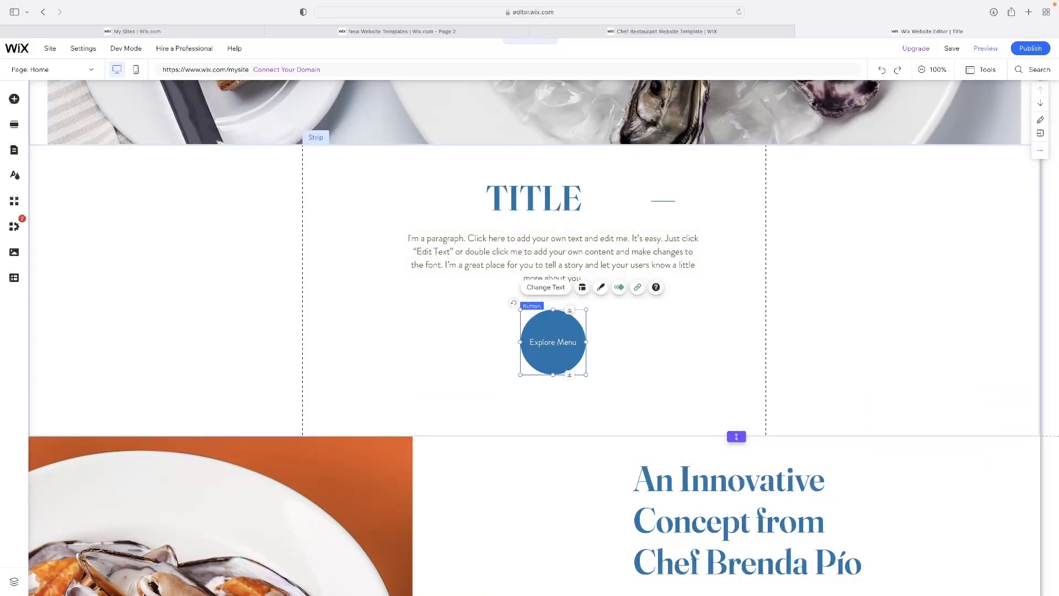
pyautogui.press('Delete')
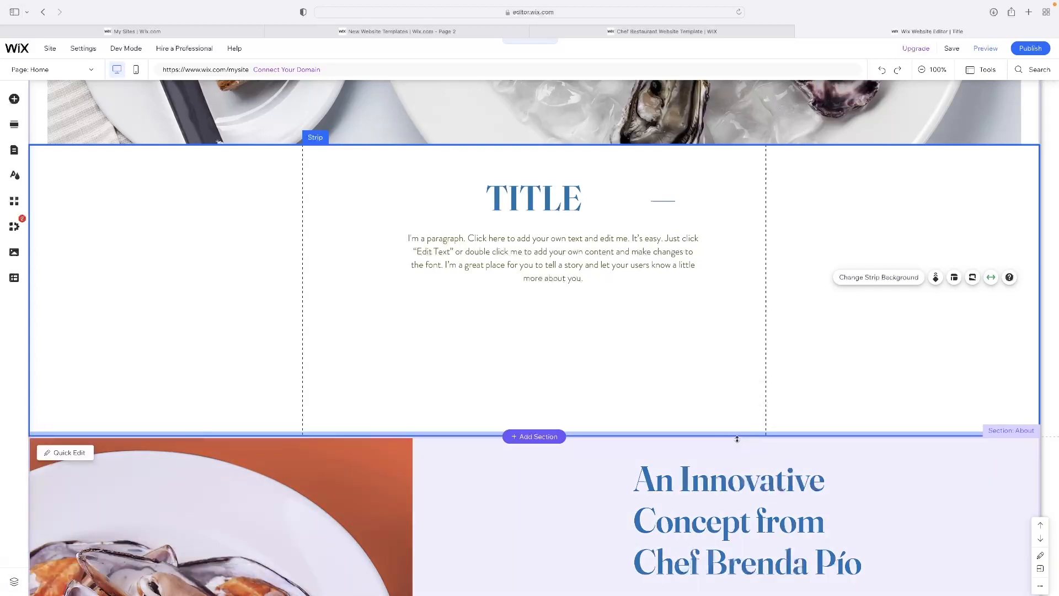
# Shorten the Welcome section to end just below its paragraph and delete the short line beside the title
pyautogui.moveTo(737, 436); pyautogui.dragTo(735, 318)
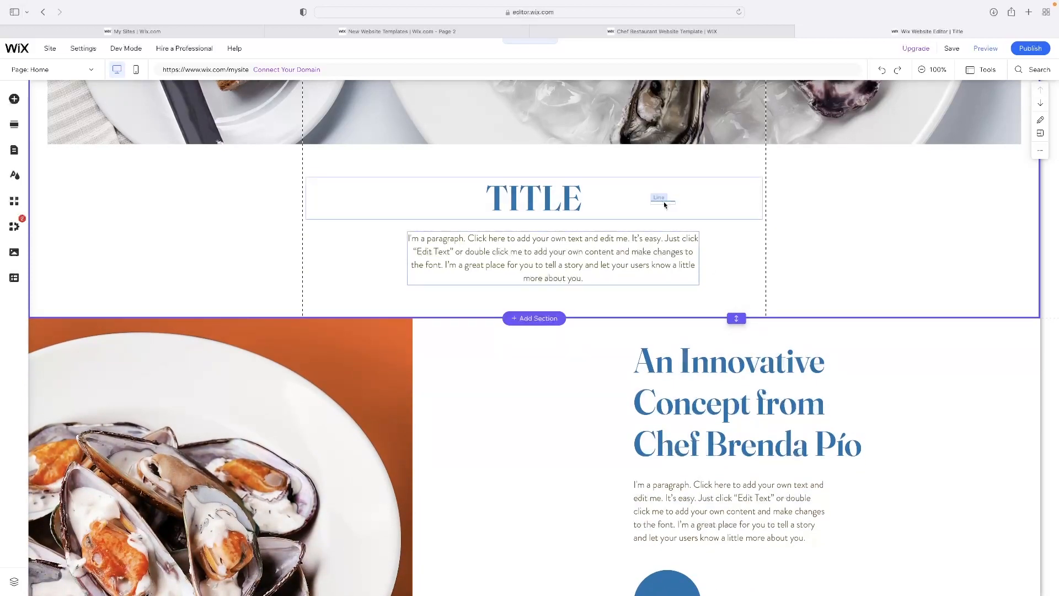
pyautogui.click(664, 200)
pyautogui.click(800, 221)
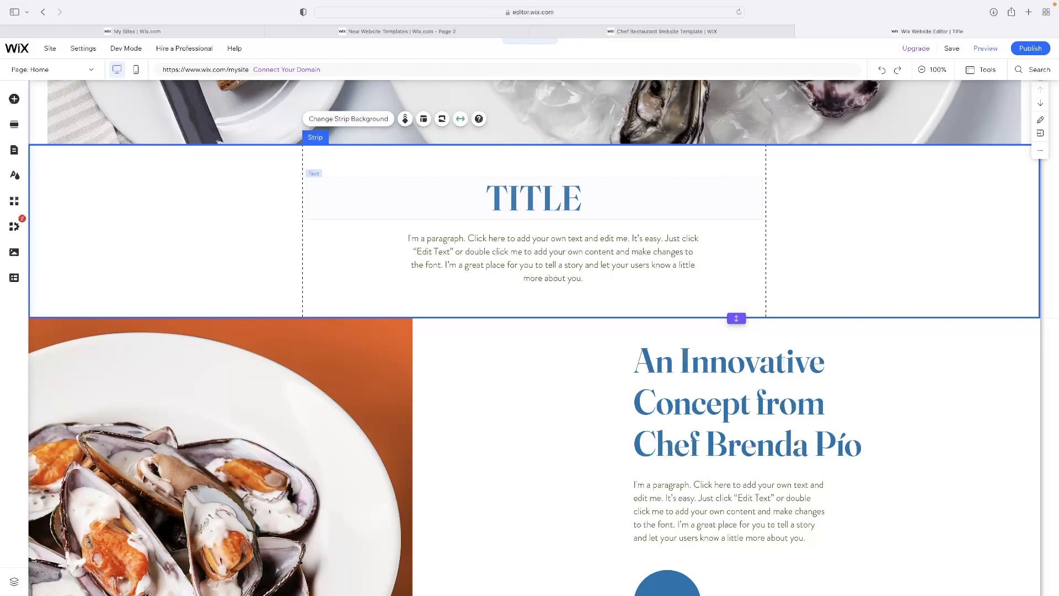
# Change the oyster photo strip's background to the green textured image with transparent blocks
pyautogui.scroll(8, 789, 235)
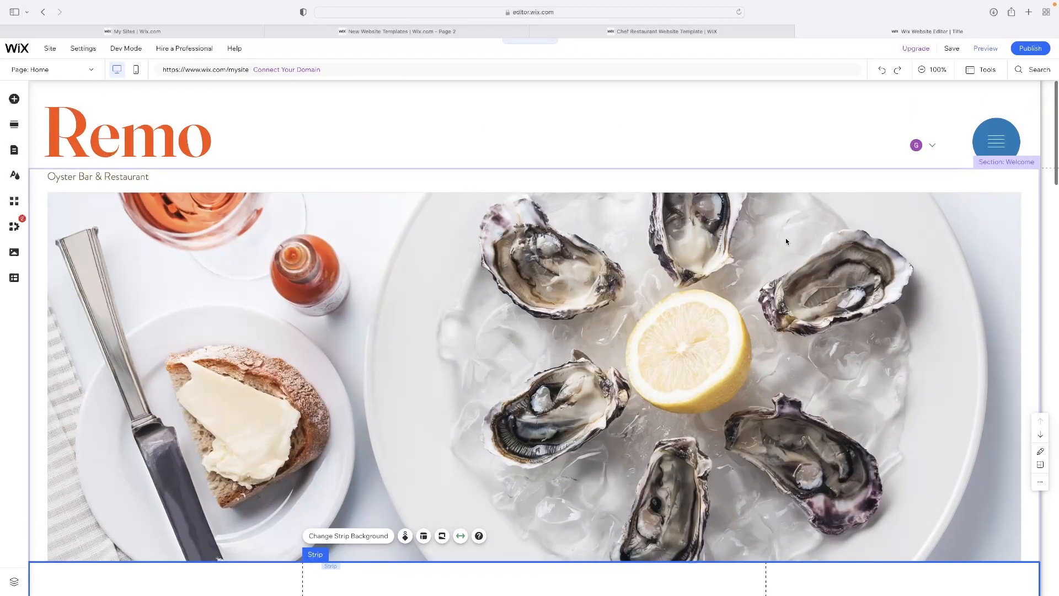
pyautogui.click(312, 246)
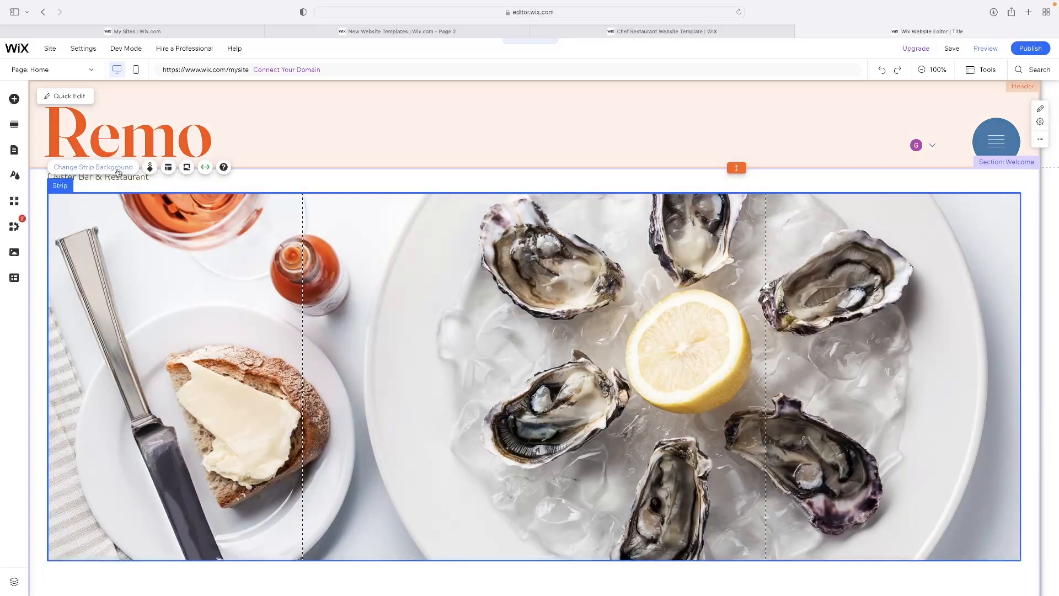
pyautogui.click(119, 167)
pyautogui.moveTo(979, 351)
pyautogui.scroll(-3, 977, 358)
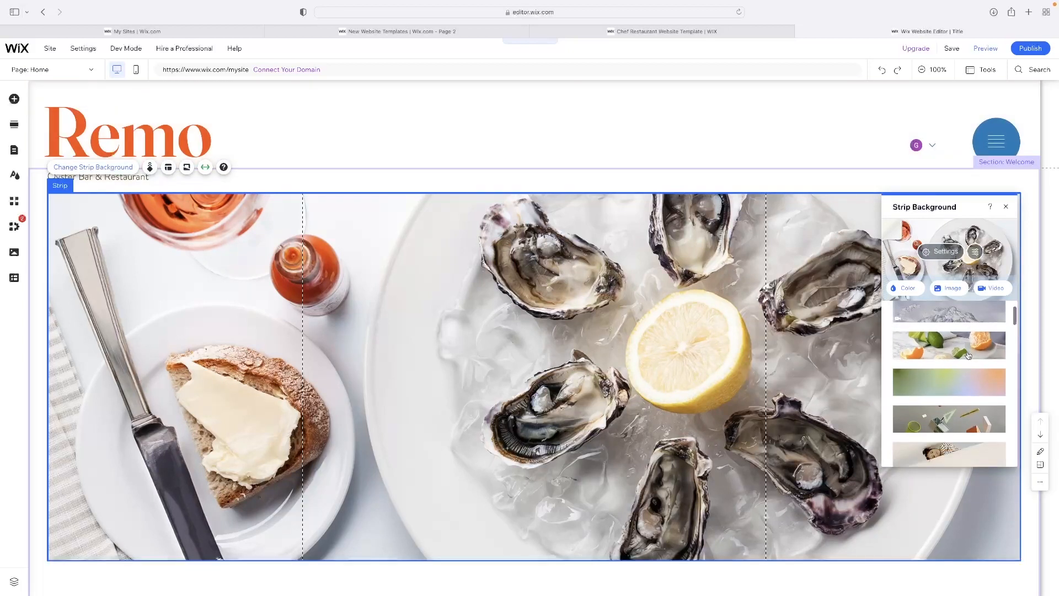
pyautogui.scroll(1, 971, 386)
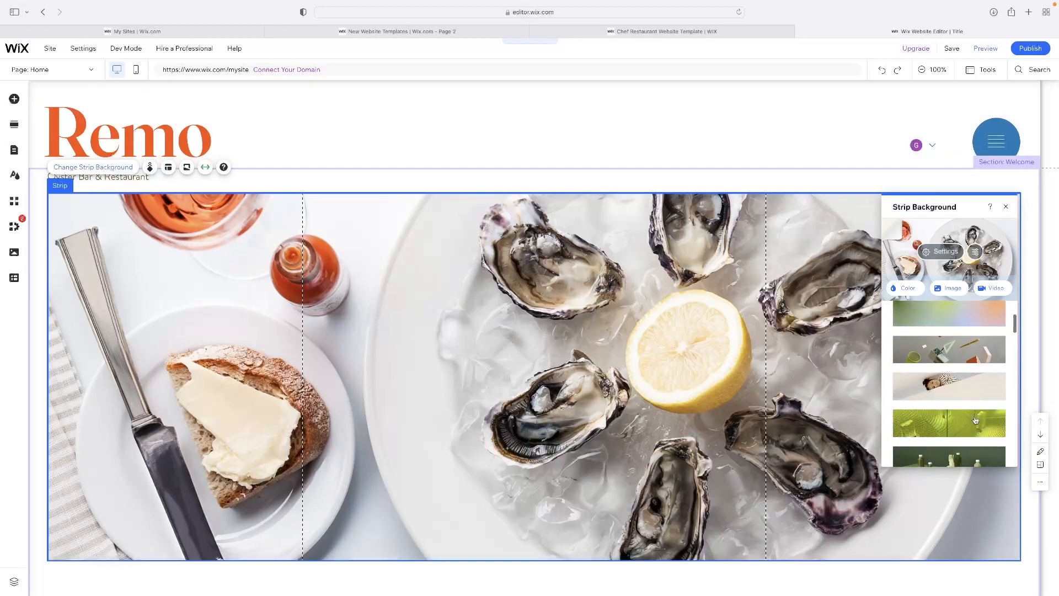
pyautogui.click(929, 426)
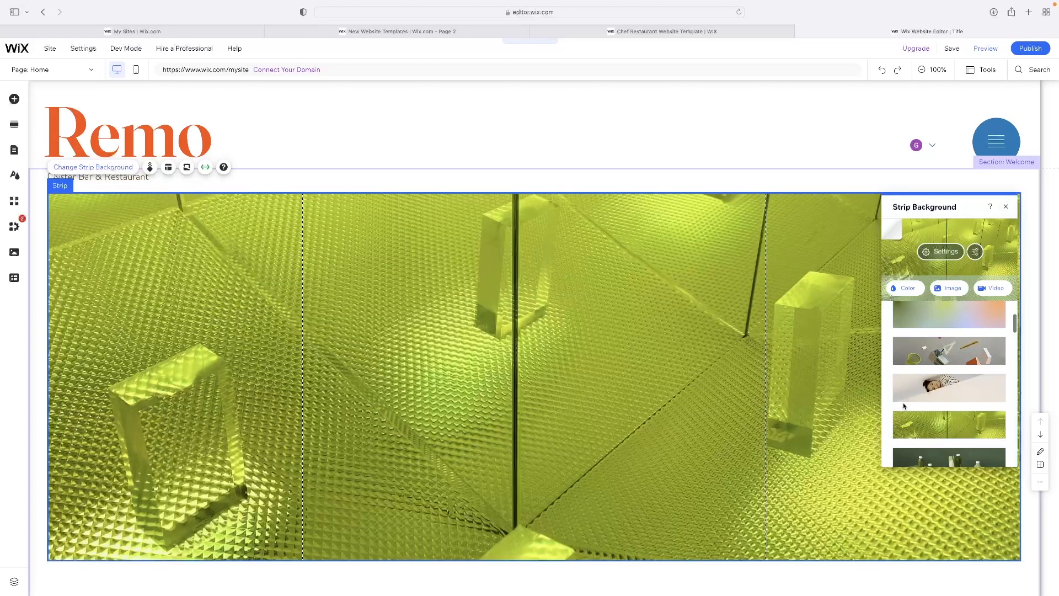
pyautogui.click(1006, 206)
pyautogui.scroll(-2, 747, 251)
pyautogui.scroll(-4, 747, 251)
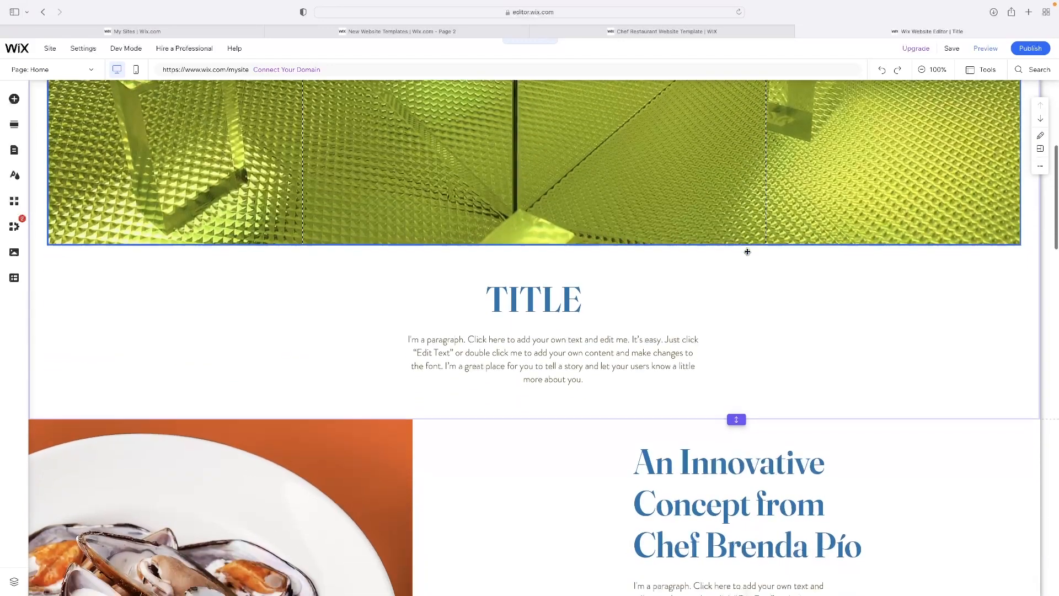
pyautogui.scroll(6, 747, 252)
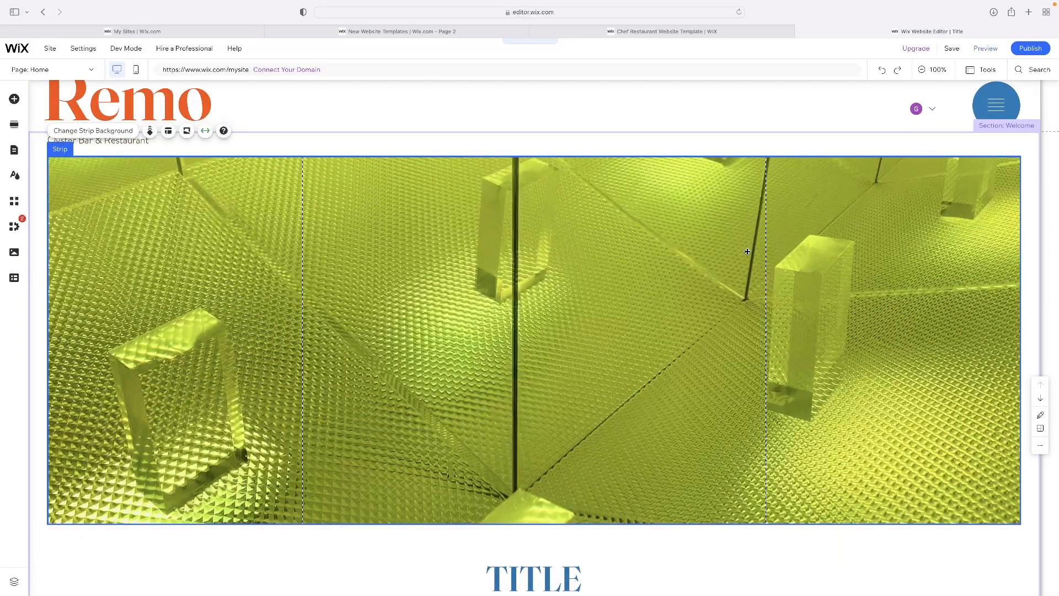
pyautogui.scroll(-3, 747, 251)
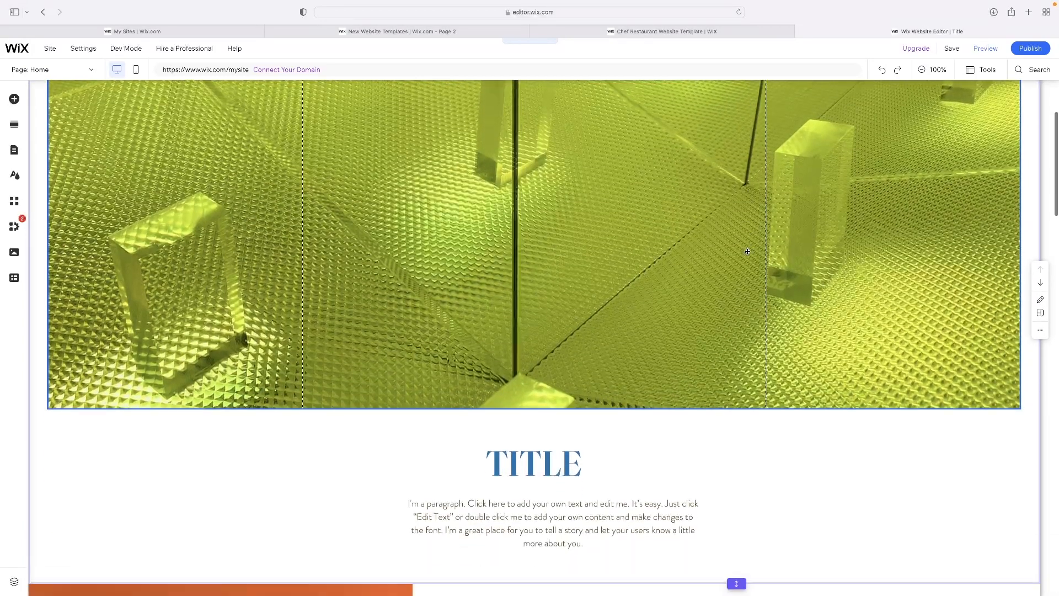
# Browse the elements that can be added to the page, including the Box, Content Manager and Interactive categories
pyautogui.scroll(4, 747, 252)
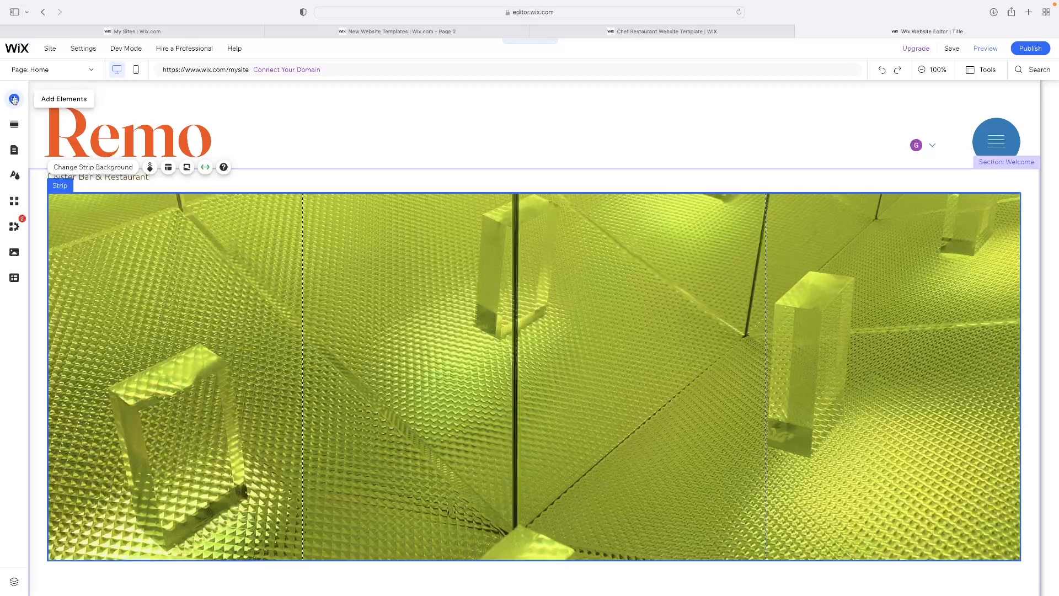
pyautogui.click(13, 100)
pyautogui.click(47, 204)
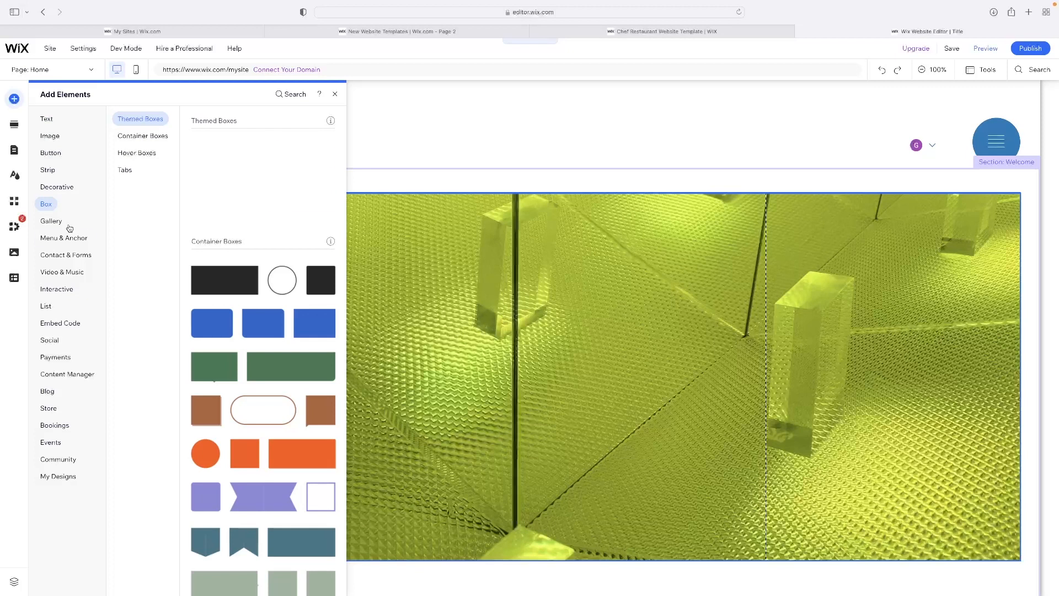
pyautogui.click(77, 375)
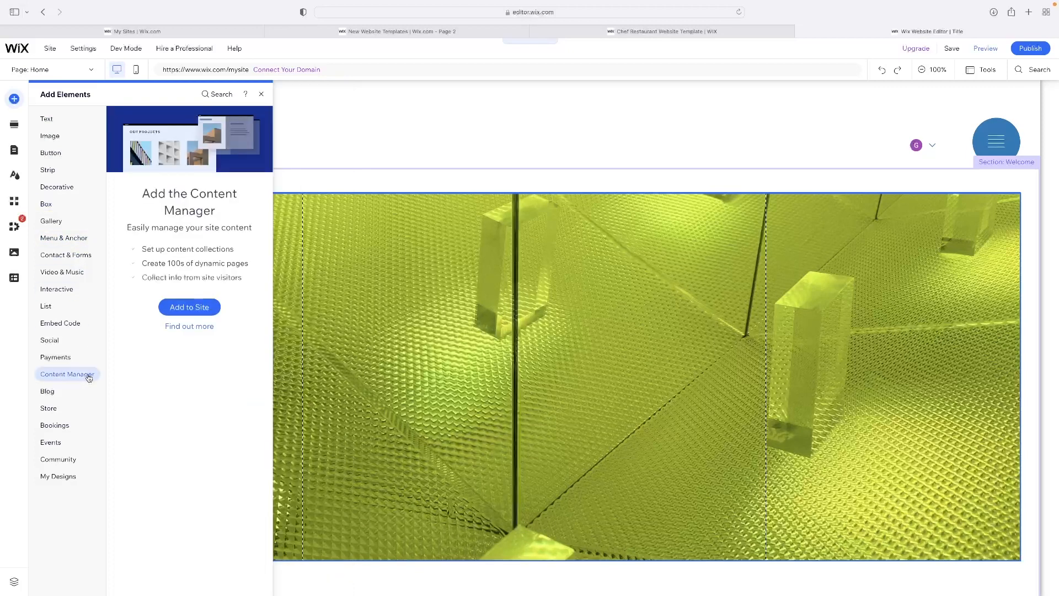
pyautogui.click(65, 427)
pyautogui.click(82, 255)
pyautogui.click(77, 290)
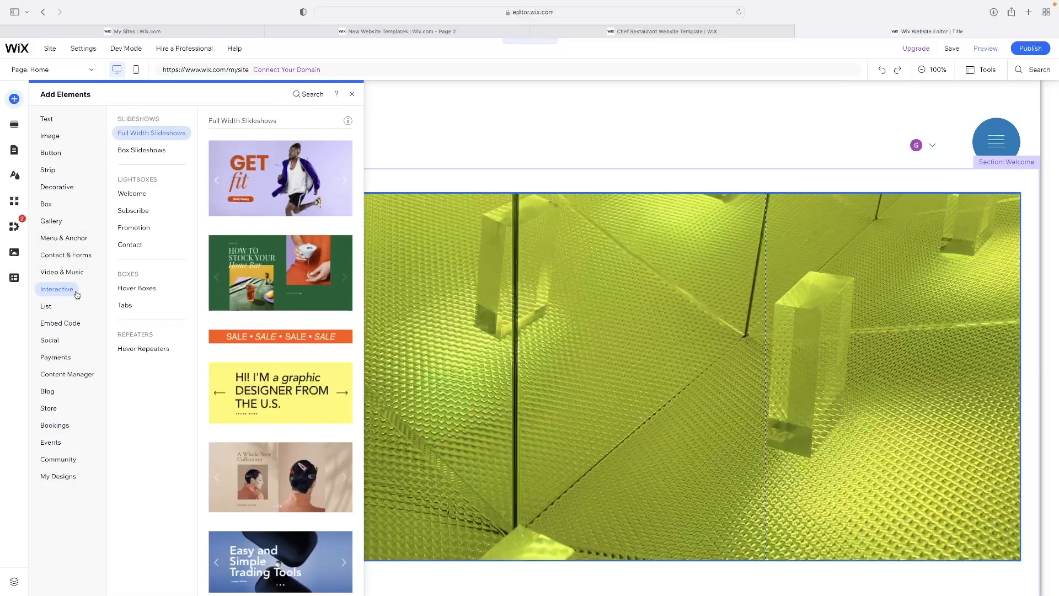
# Place a YouTube single video player on the green strip and enlarge it
pyautogui.click(78, 271)
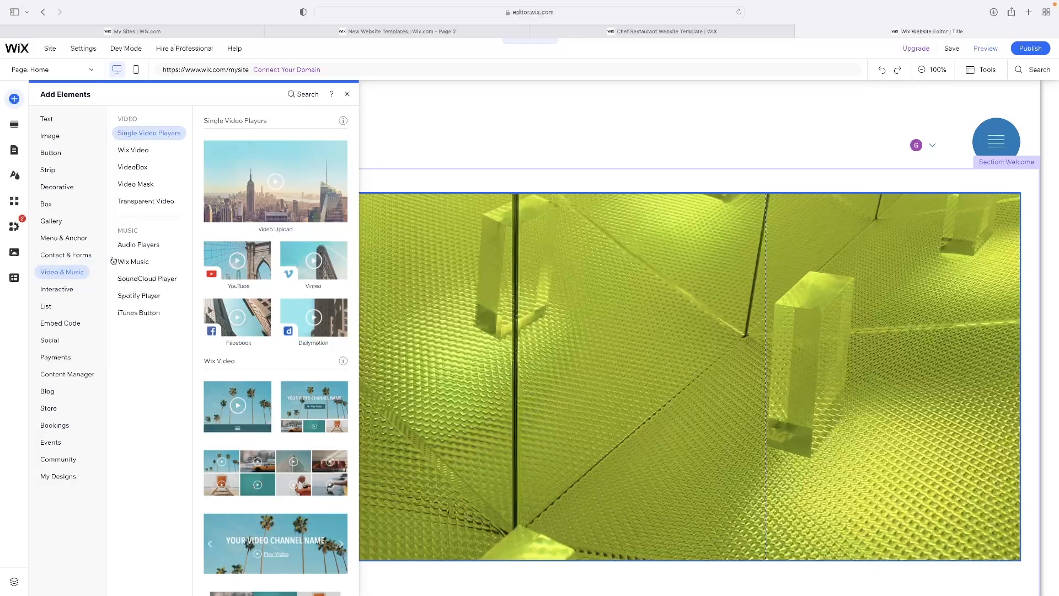
pyautogui.moveTo(235, 261); pyautogui.dragTo(538, 323)
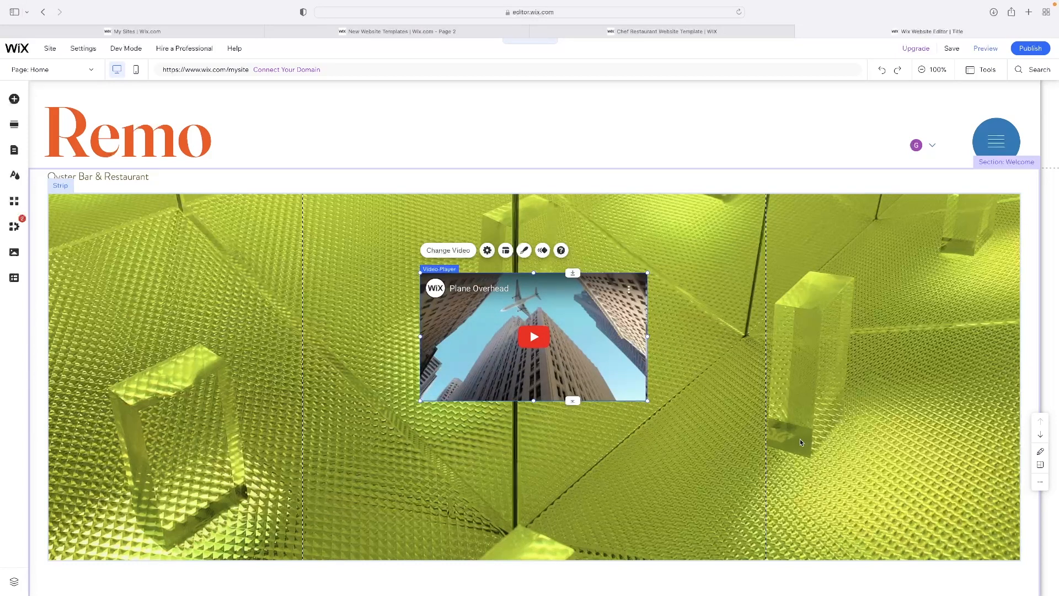
pyautogui.moveTo(647, 403); pyautogui.dragTo(780, 476)
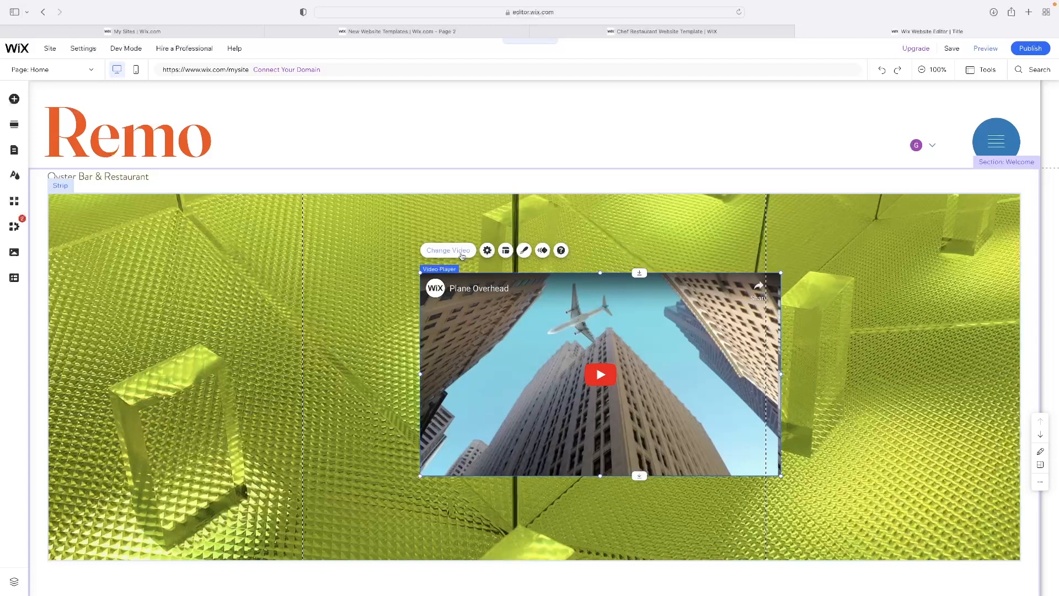
# Open the video player's settings at its web address, close them and delete the player from the strip
pyautogui.click(462, 256)
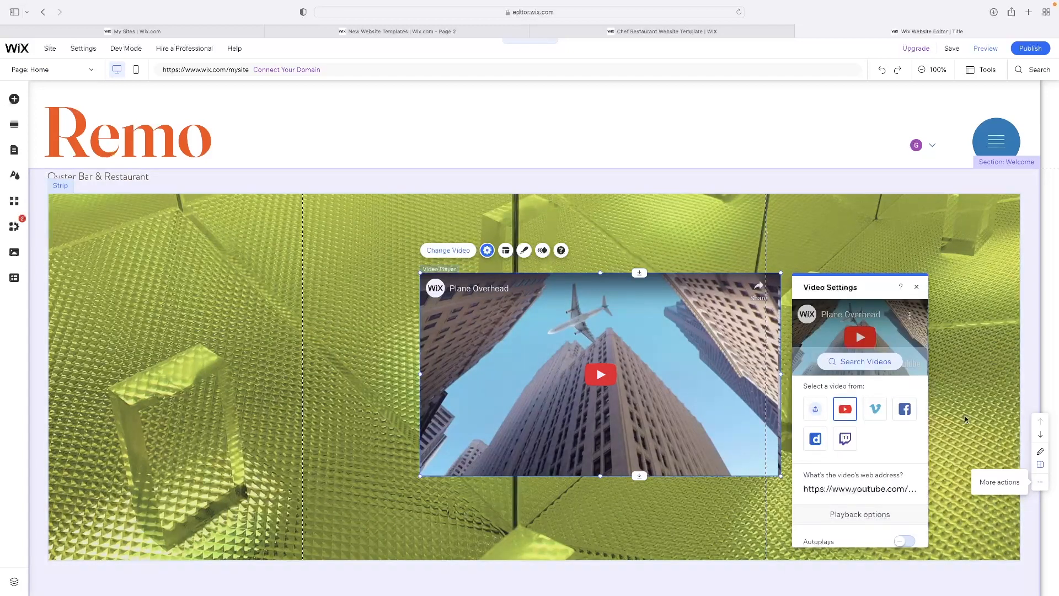
pyautogui.click(867, 489)
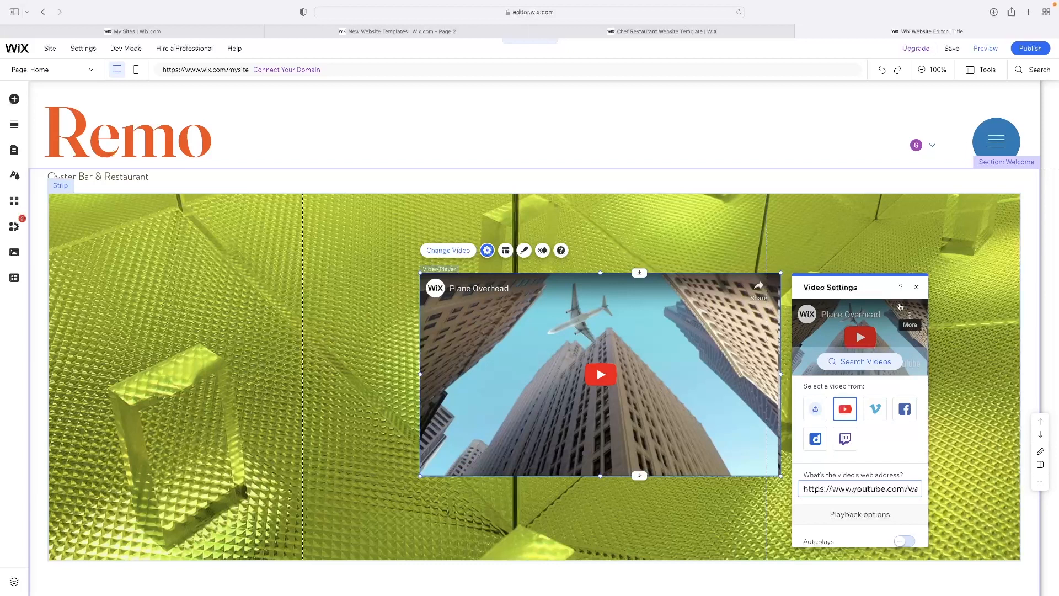
pyautogui.click(917, 289)
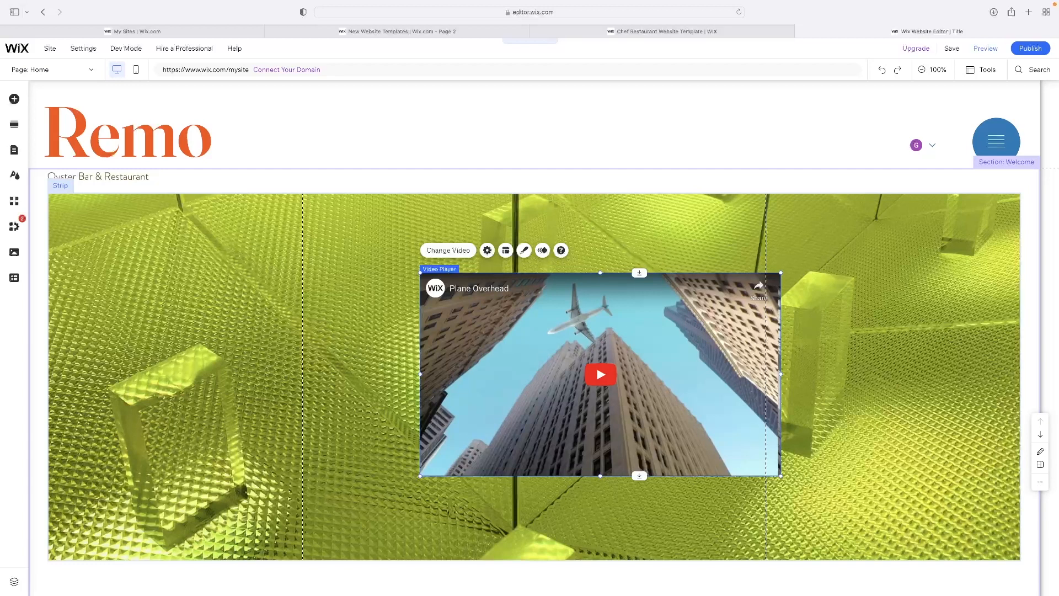
pyautogui.press('Delete')
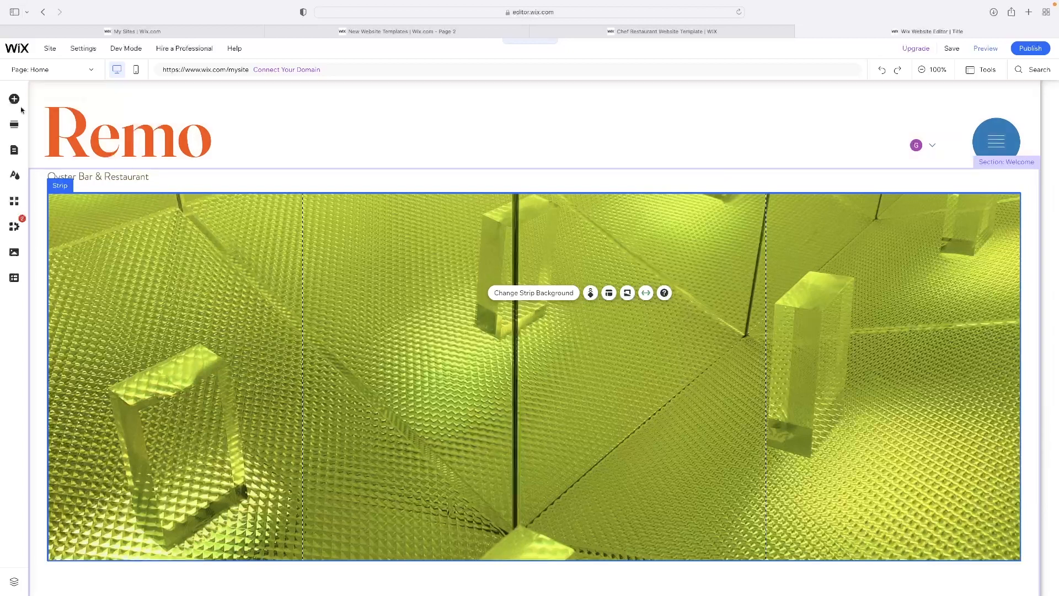
# Place an Embed HTML element on the left part of the green strip, then open and close its code settings
pyautogui.click(13, 100)
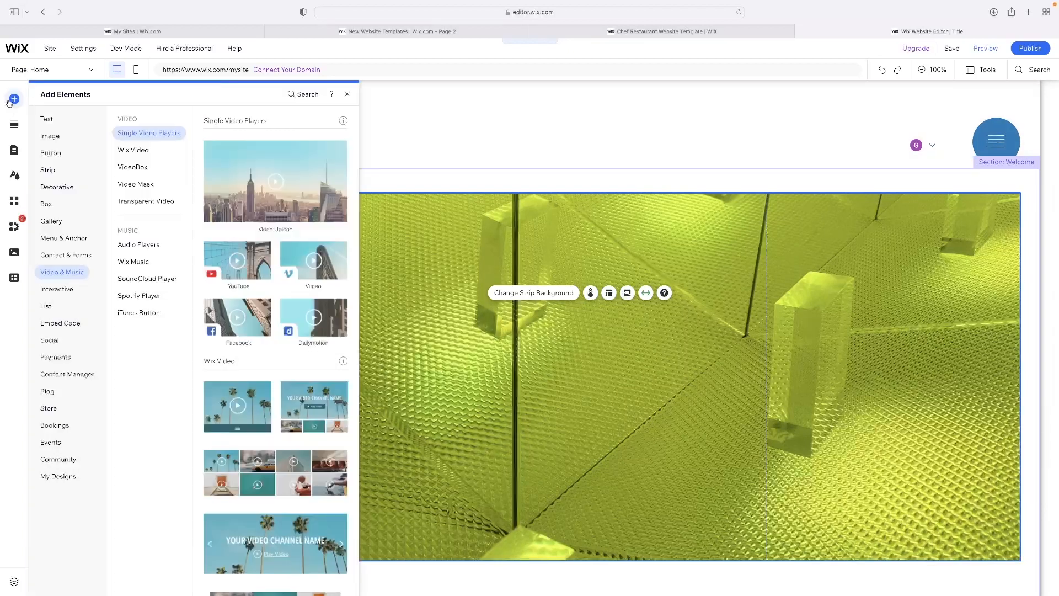
pyautogui.moveTo(66, 255)
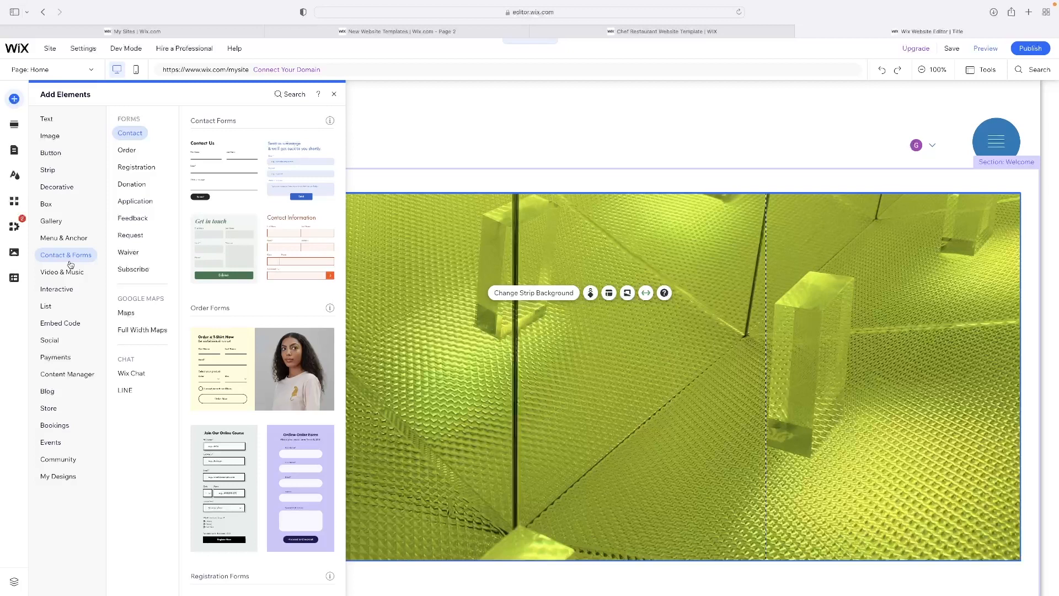
pyautogui.click(56, 267)
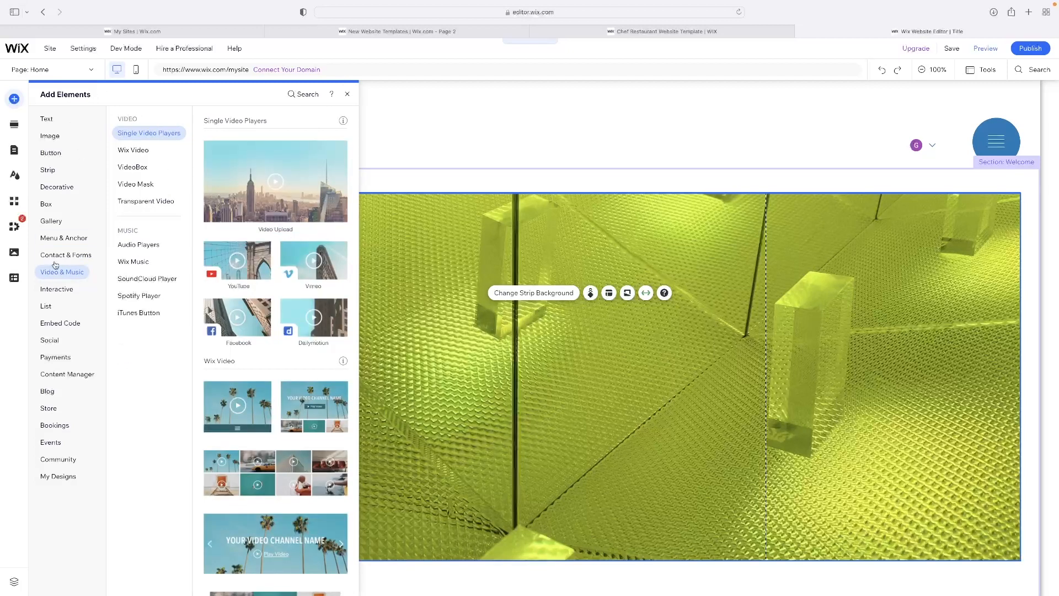
pyautogui.moveTo(63, 296)
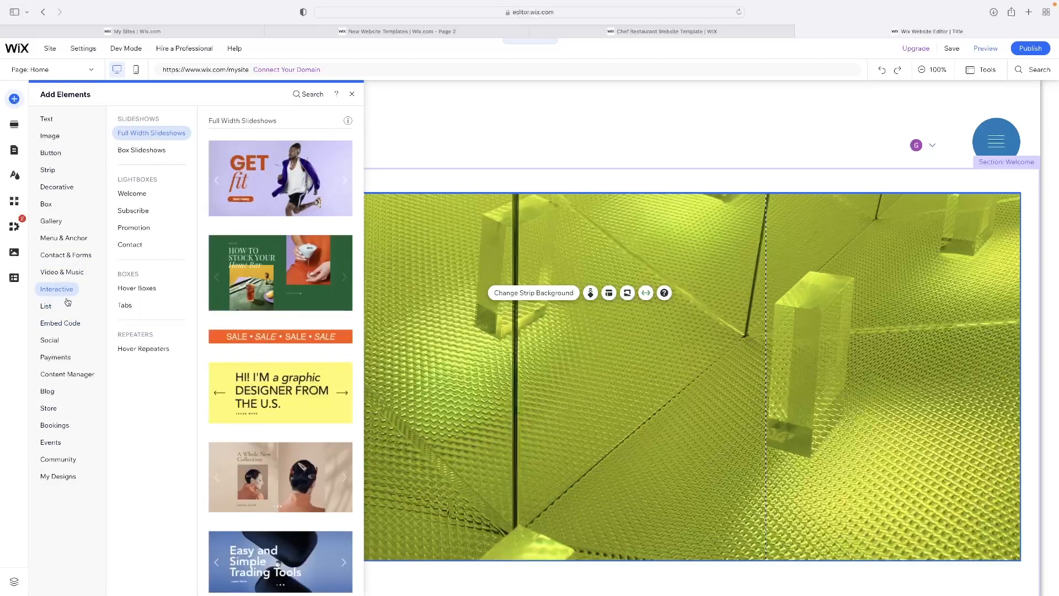
pyautogui.moveTo(68, 327)
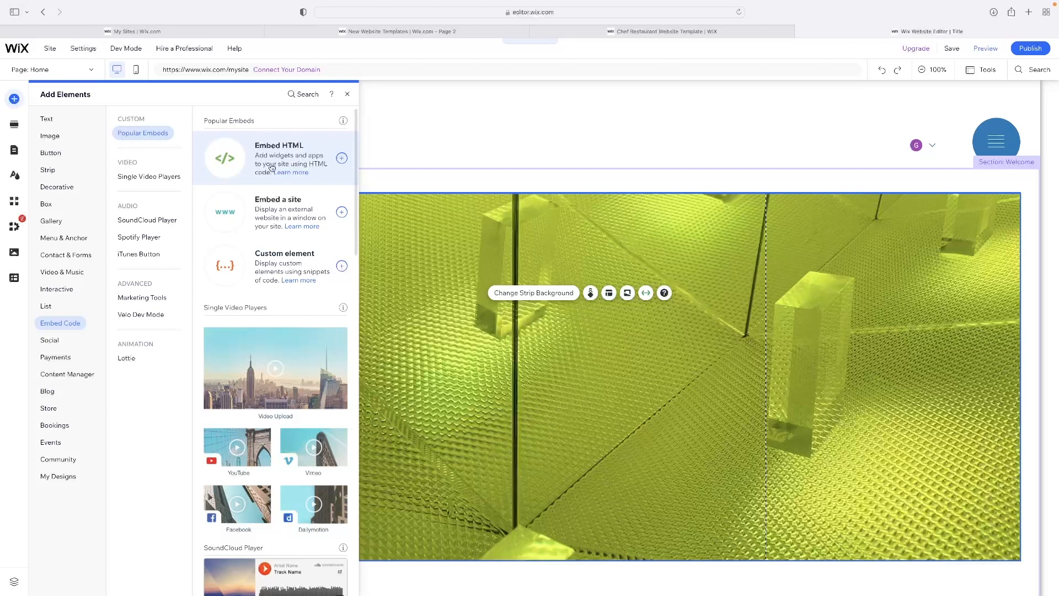
pyautogui.click(273, 162)
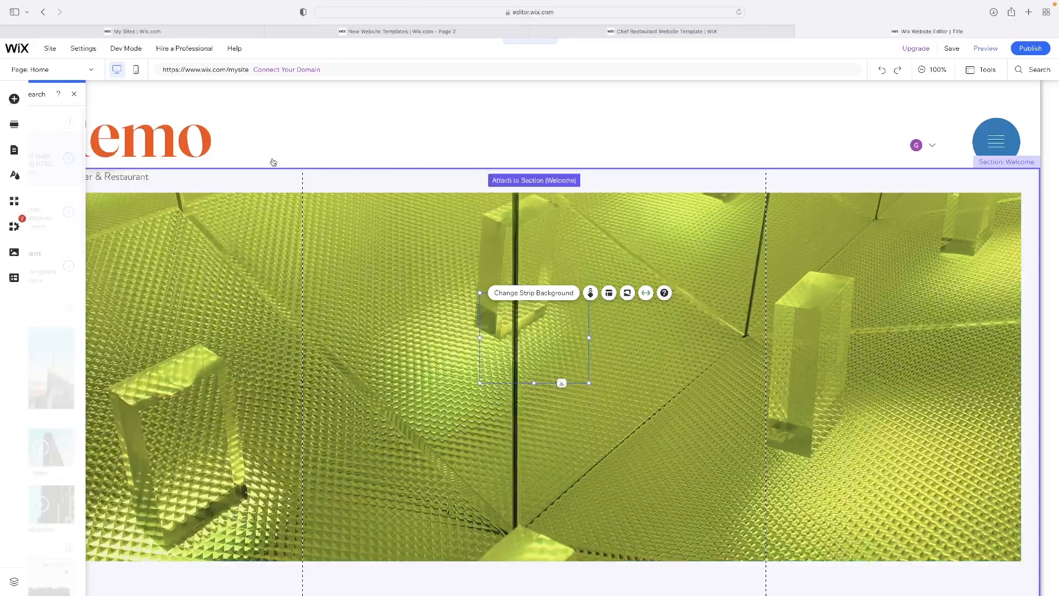
pyautogui.moveTo(476, 337); pyautogui.dragTo(417, 325)
pyautogui.click(553, 329)
pyautogui.moveTo(554, 329); pyautogui.dragTo(298, 308)
pyautogui.click(252, 251)
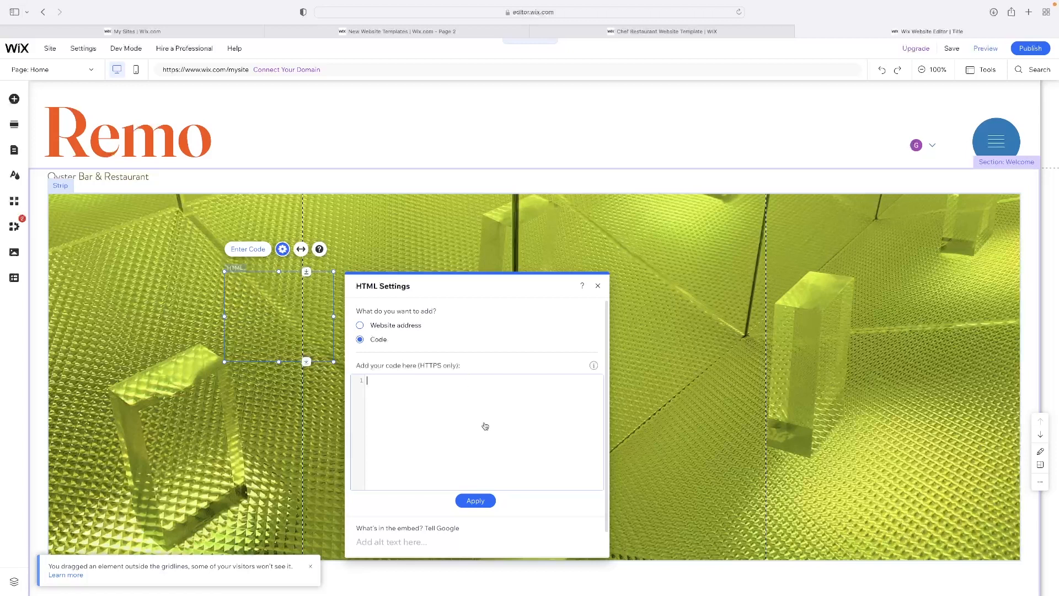
pyautogui.click(597, 286)
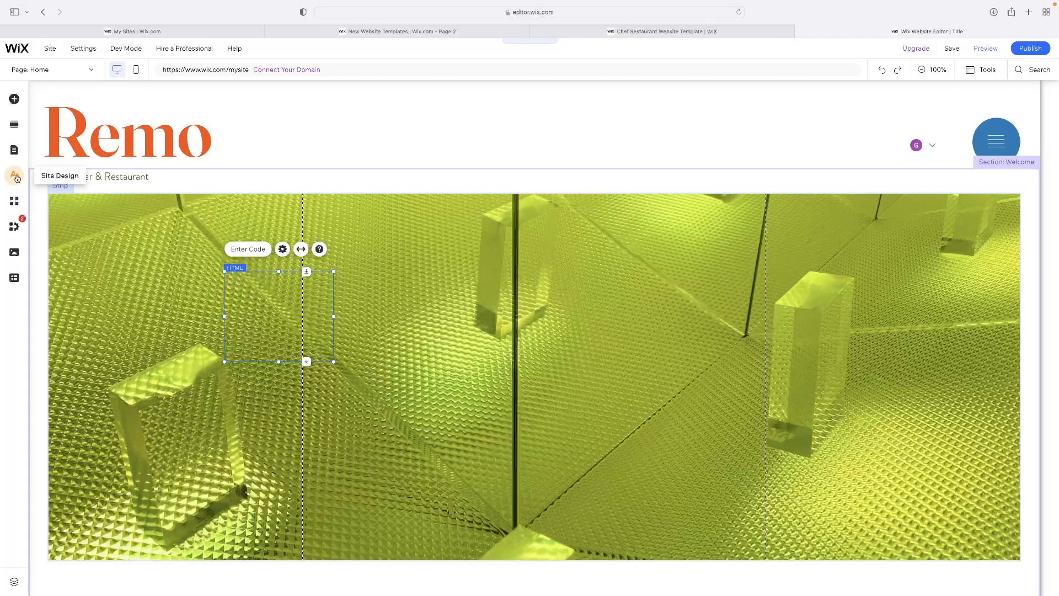
# Examine the theme colors in the site design's Color & Text Theme settings
pyautogui.click(15, 175)
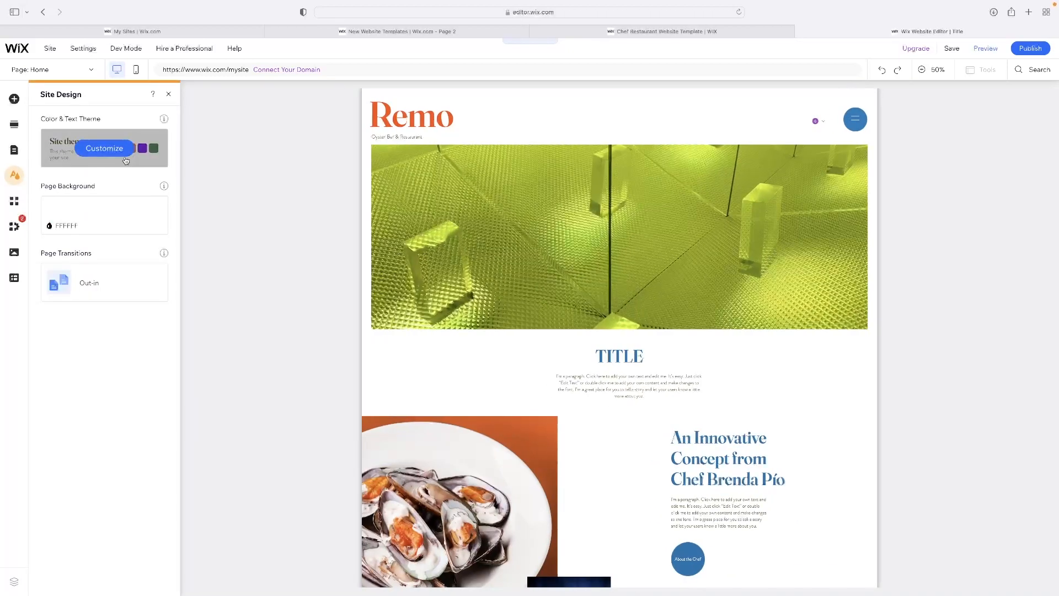
pyautogui.click(104, 149)
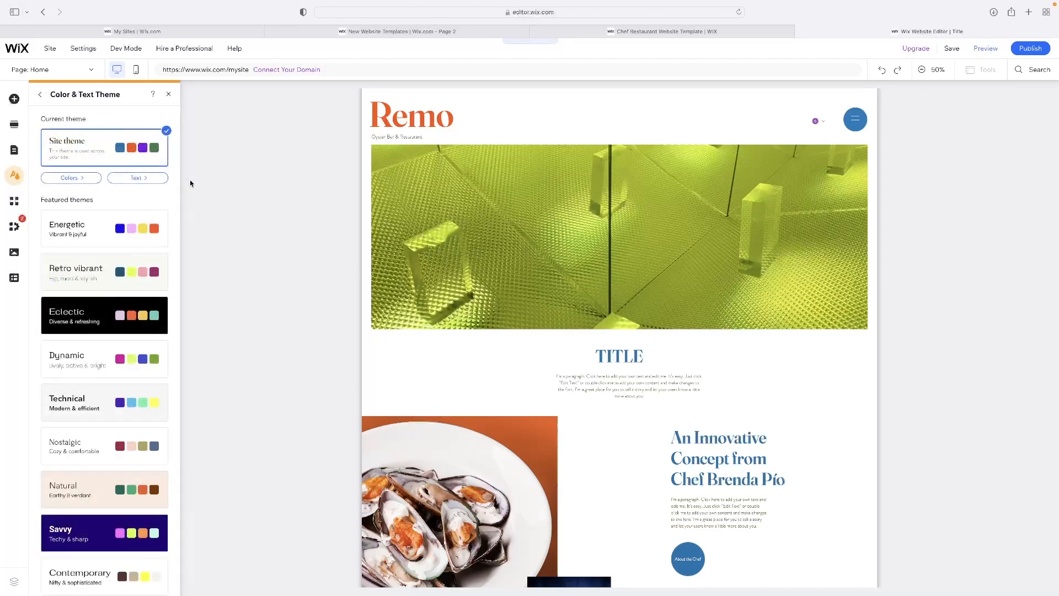
pyautogui.click(71, 177)
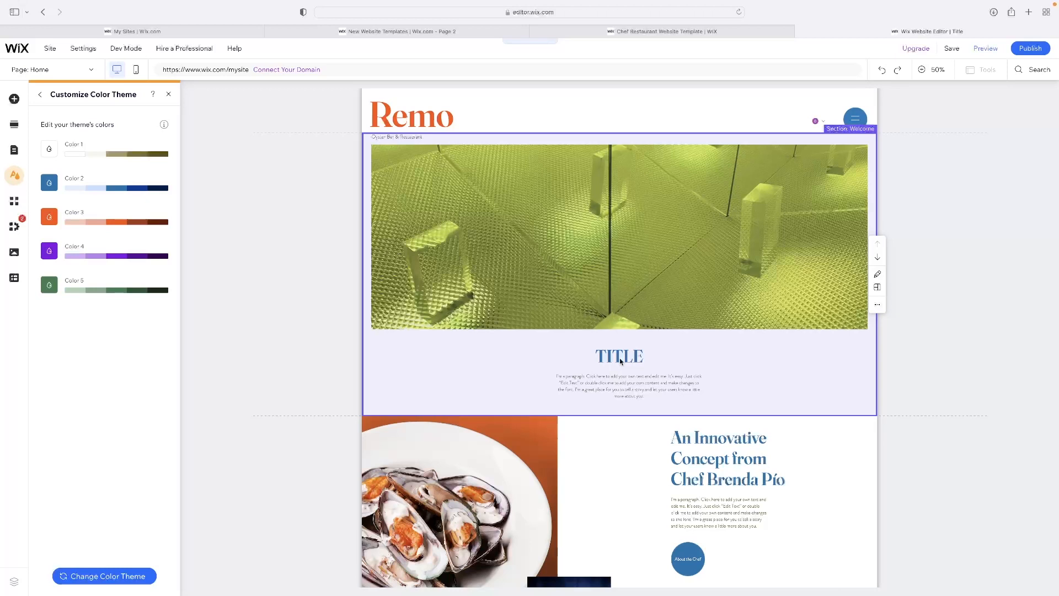
# Change the TITLE heading's text color to the theme's orange and close the color picker
pyautogui.click(620, 361)
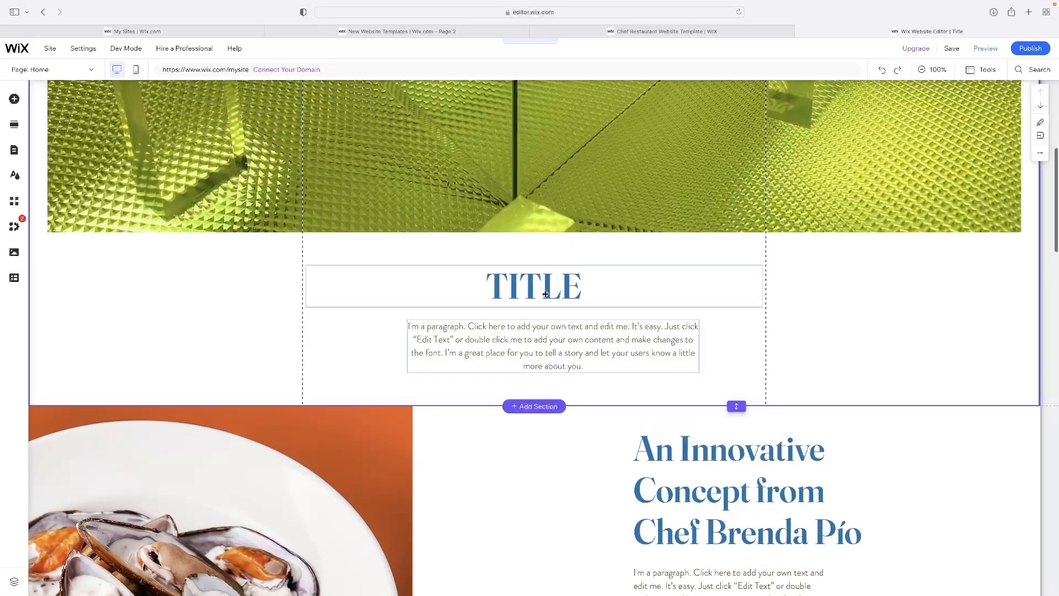
pyautogui.click(532, 294)
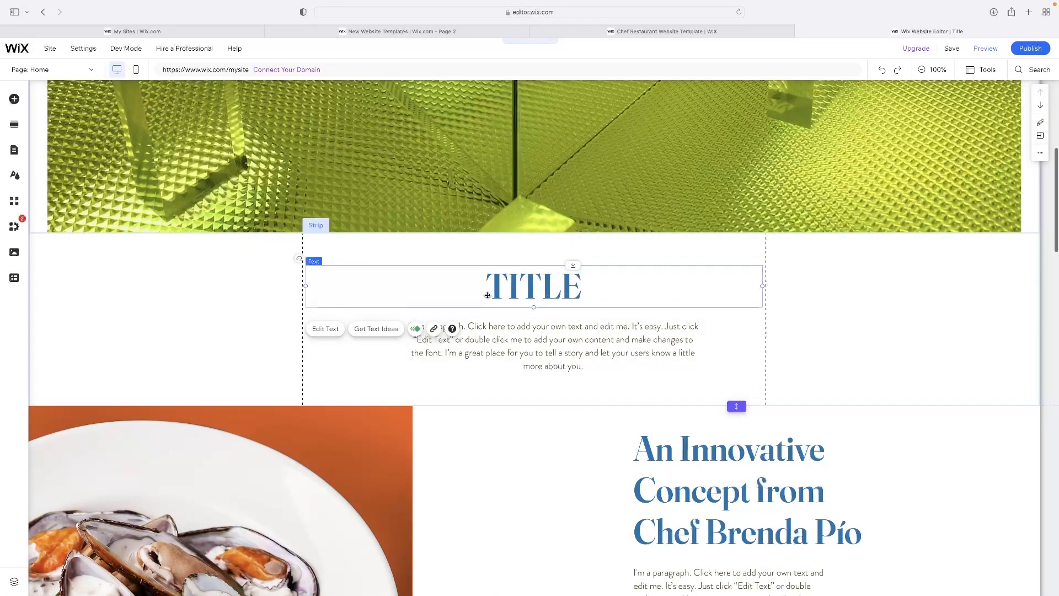
pyautogui.click(326, 329)
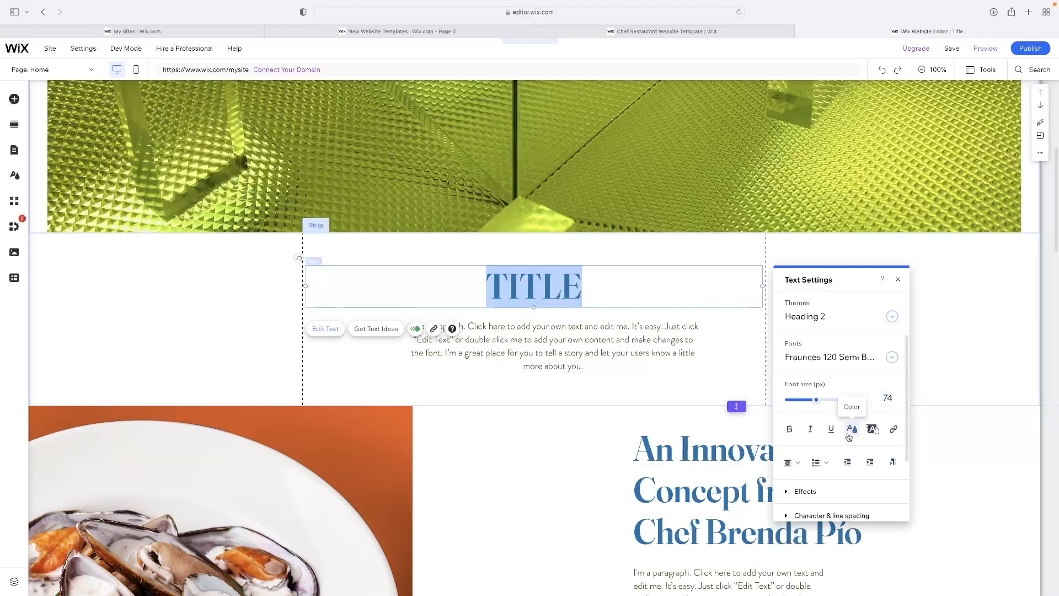
pyautogui.click(852, 429)
pyautogui.click(839, 410)
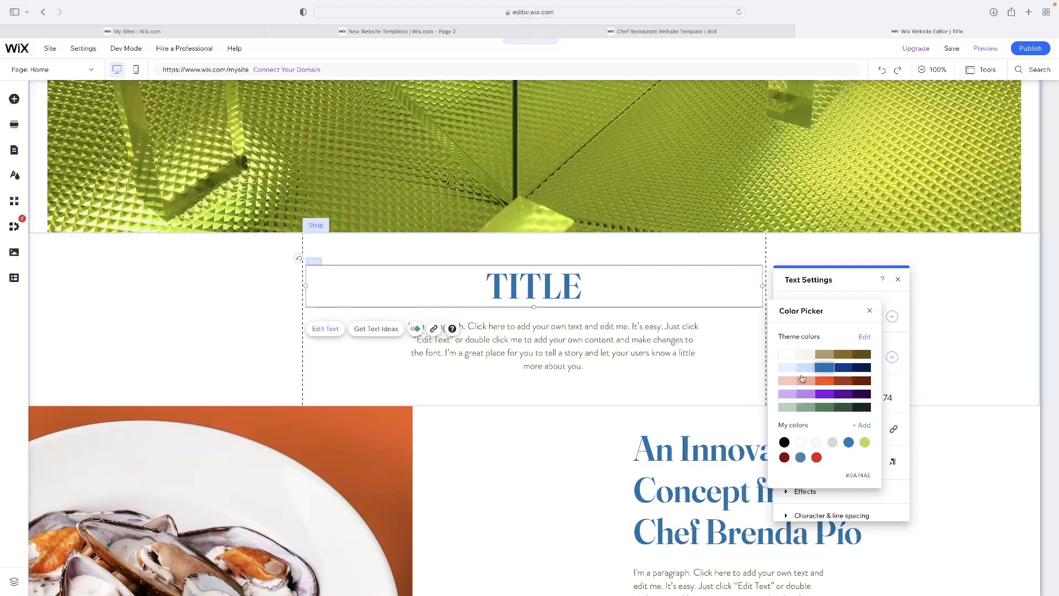
pyautogui.click(826, 385)
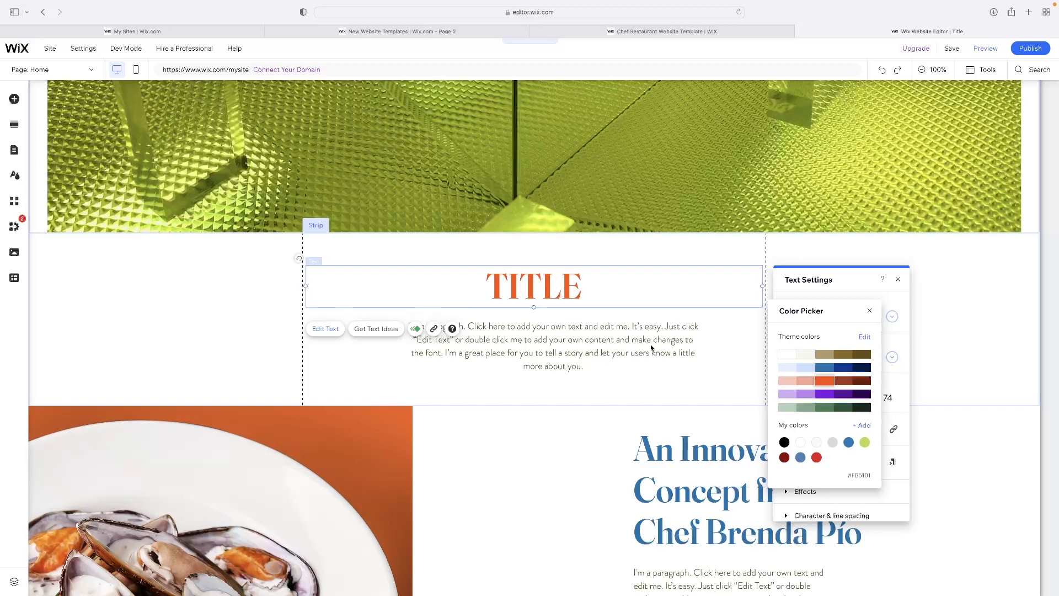
pyautogui.click(869, 313)
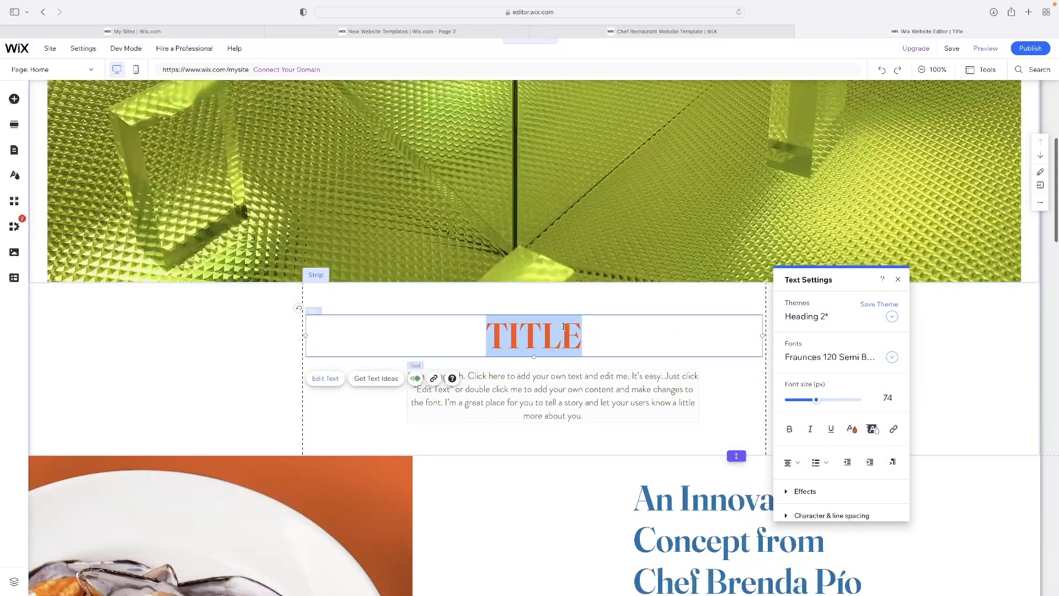
# Select the TITLE heading's text again and open its text color options
pyautogui.scroll(6, 535, 311)
pyautogui.scroll(-6, 469, 242)
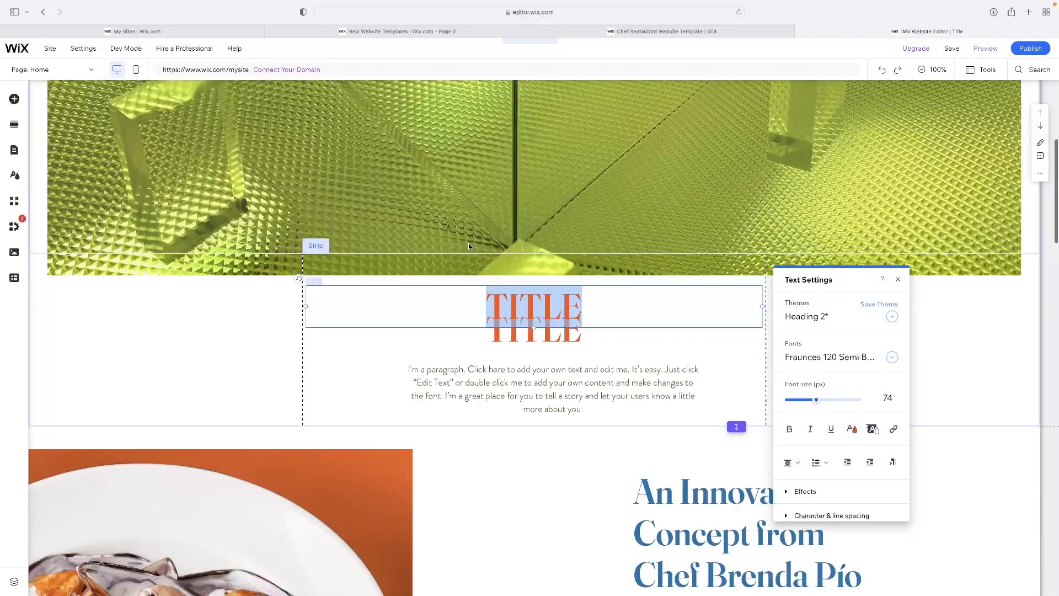
pyautogui.click(557, 323)
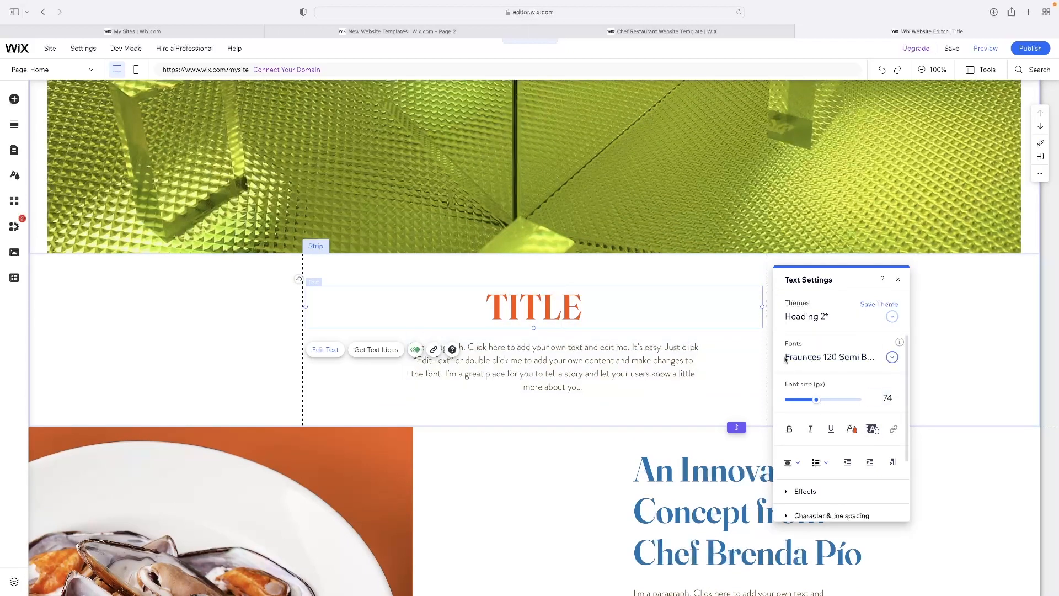
pyautogui.press('super+a')
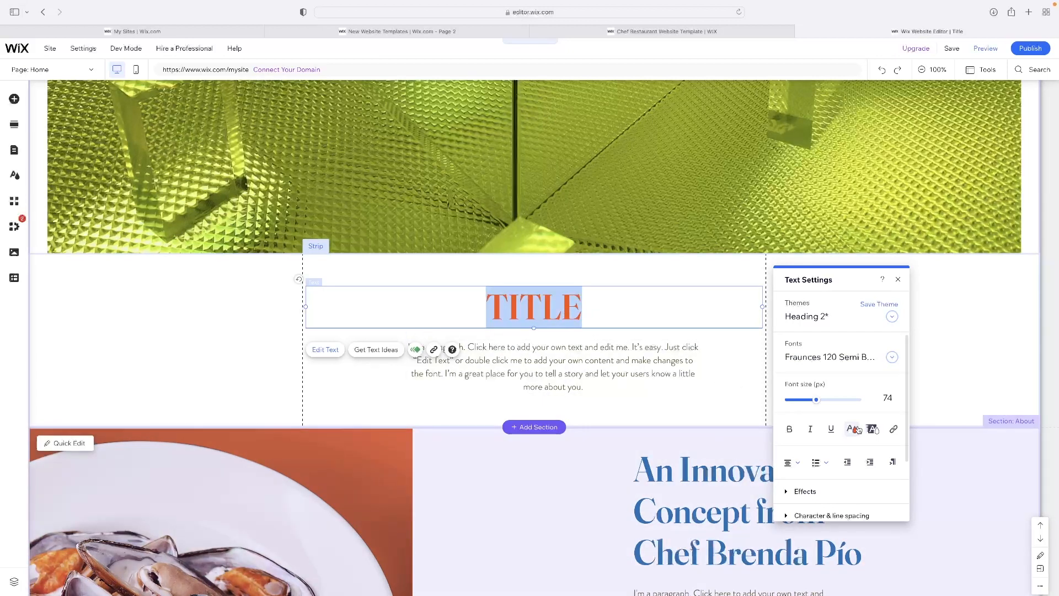
pyautogui.click(856, 430)
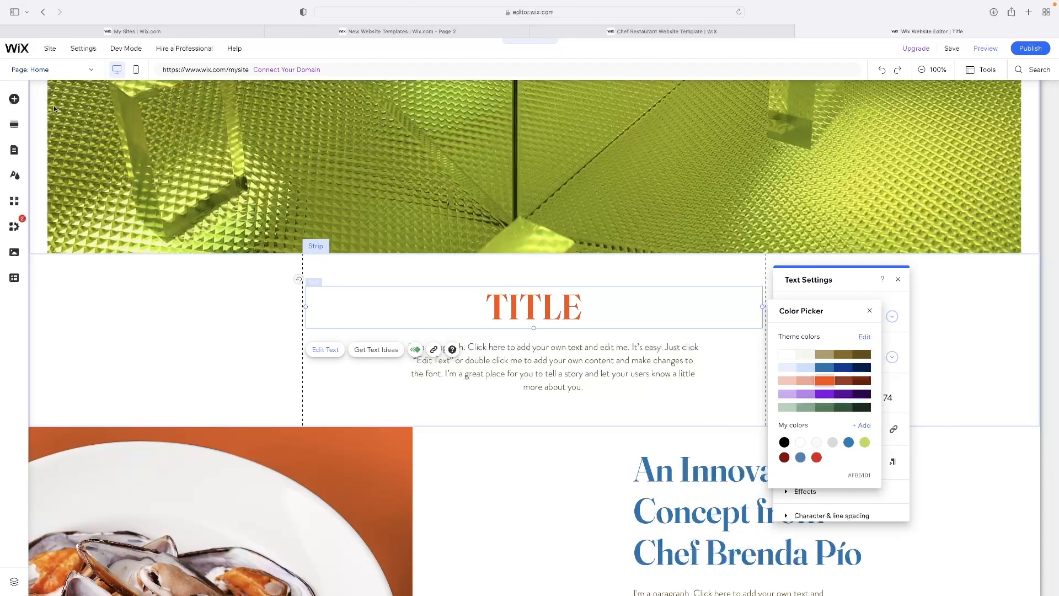
# View the site's page list, then search the Wix App Market for instagram apps and close the market
pyautogui.click(14, 151)
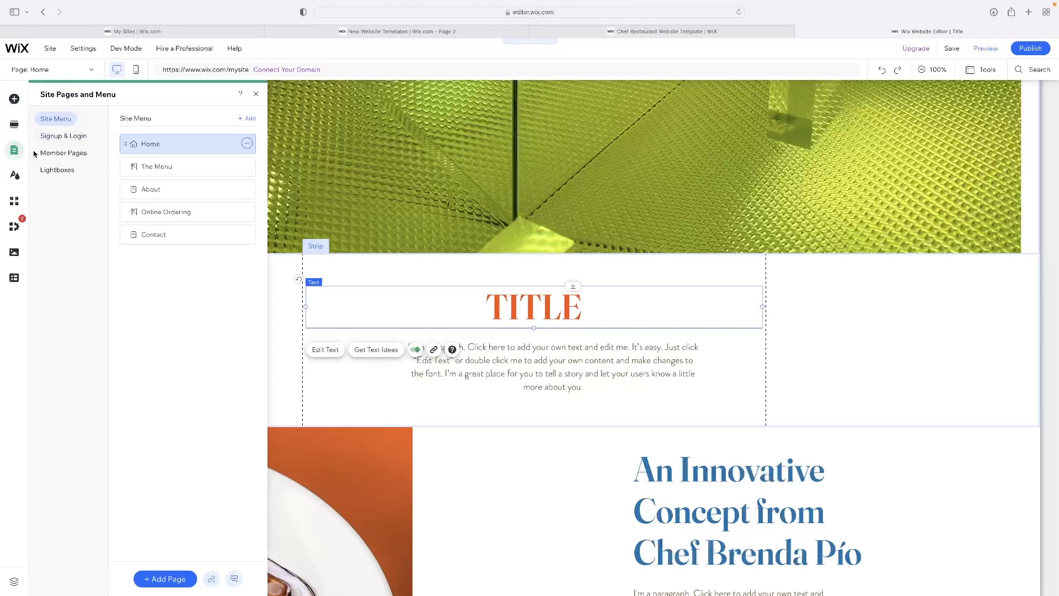
pyautogui.click(12, 207)
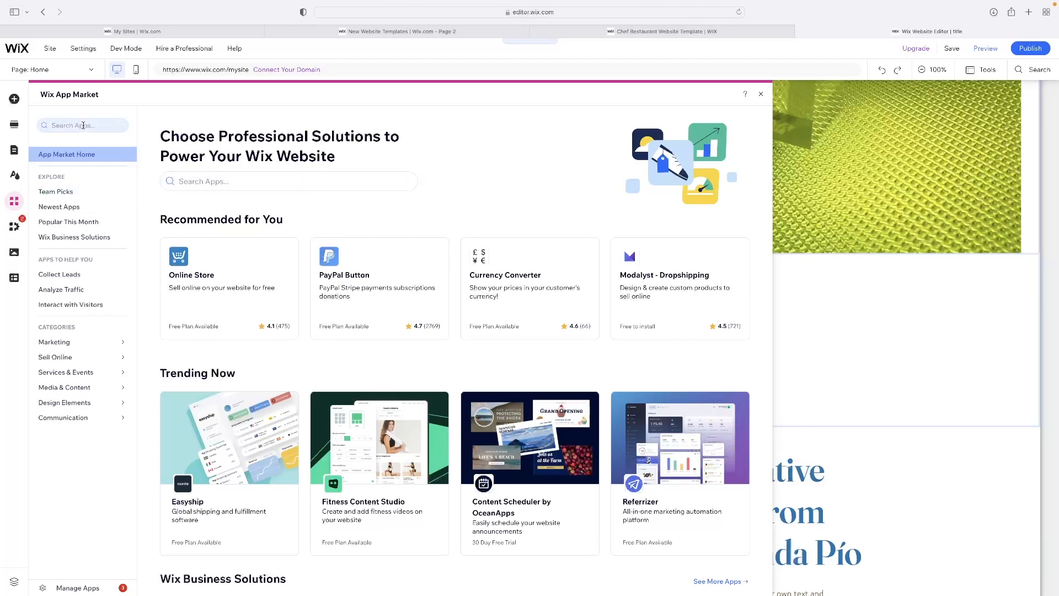
pyautogui.click(83, 125)
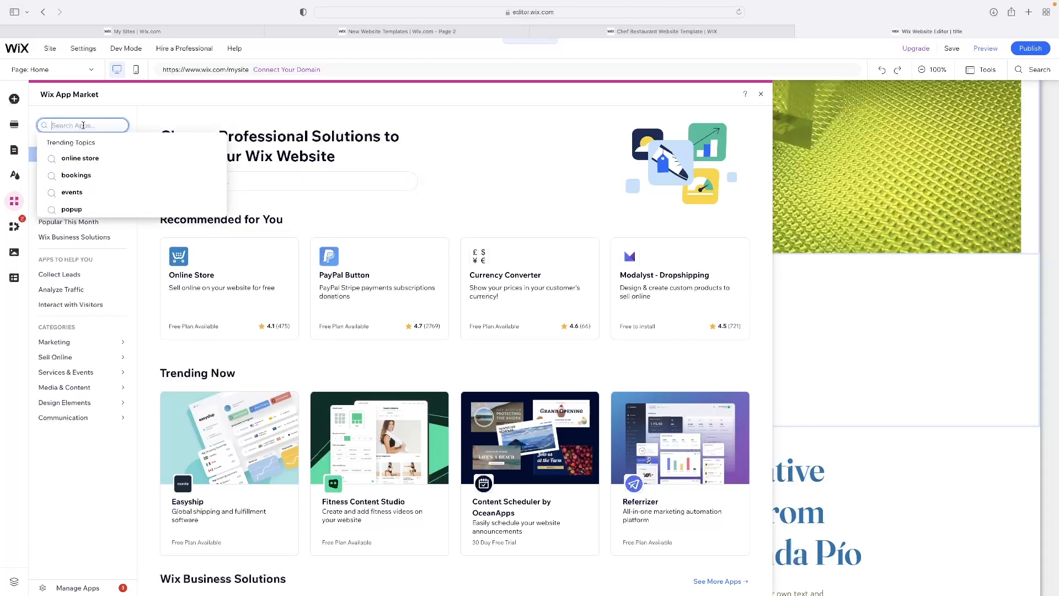
pyautogui.write('ins')
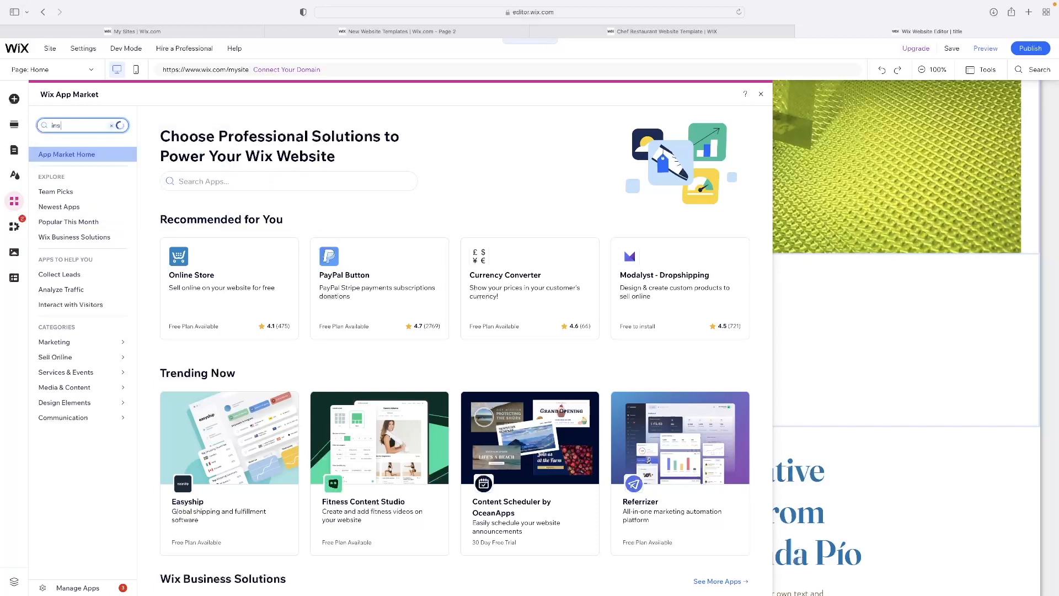
pyautogui.click(77, 142)
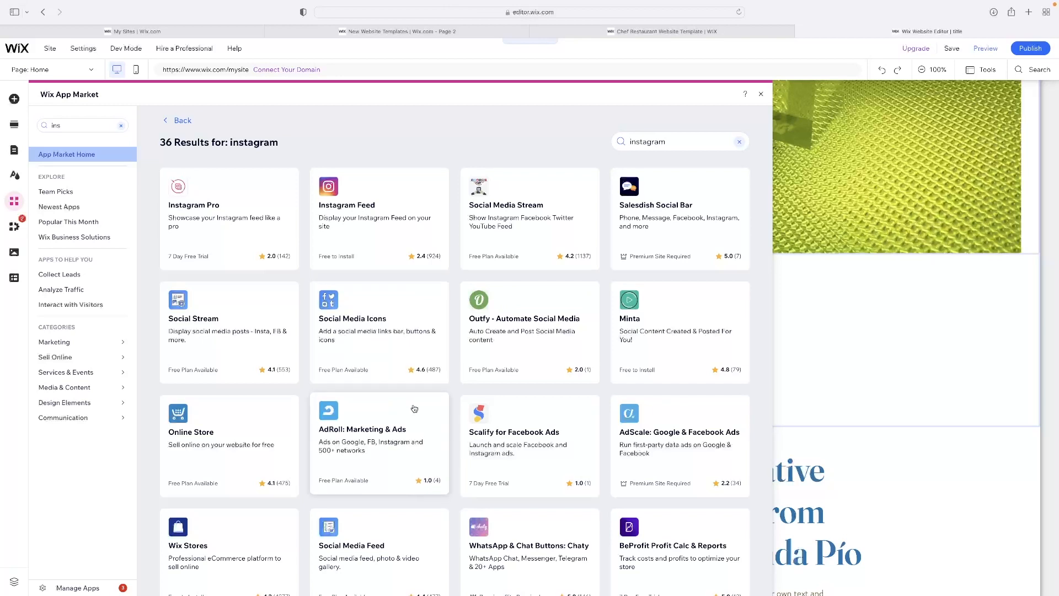
pyautogui.click(75, 125)
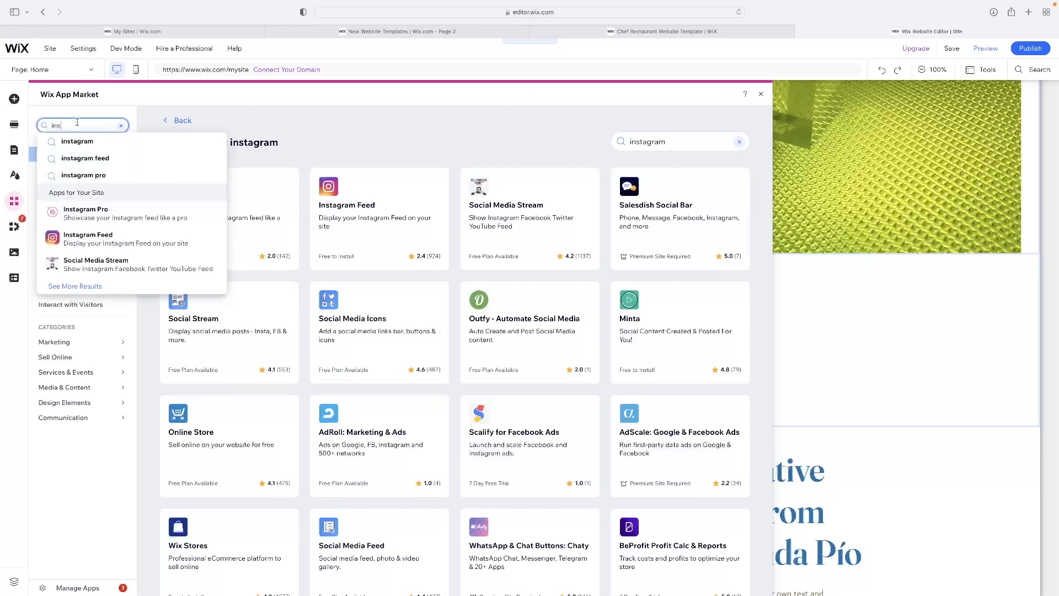
pyautogui.click(761, 94)
# Publish the site and dismiss the publishing confirmation and the offer to edit the mobile site
pyautogui.scroll(-3, 645, 213)
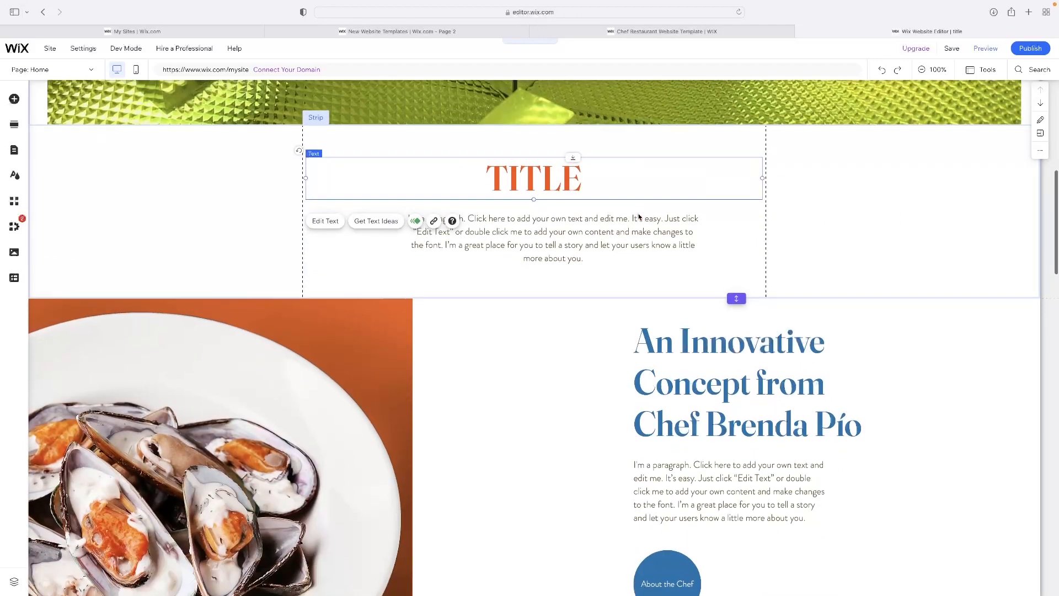
pyautogui.scroll(8, 638, 214)
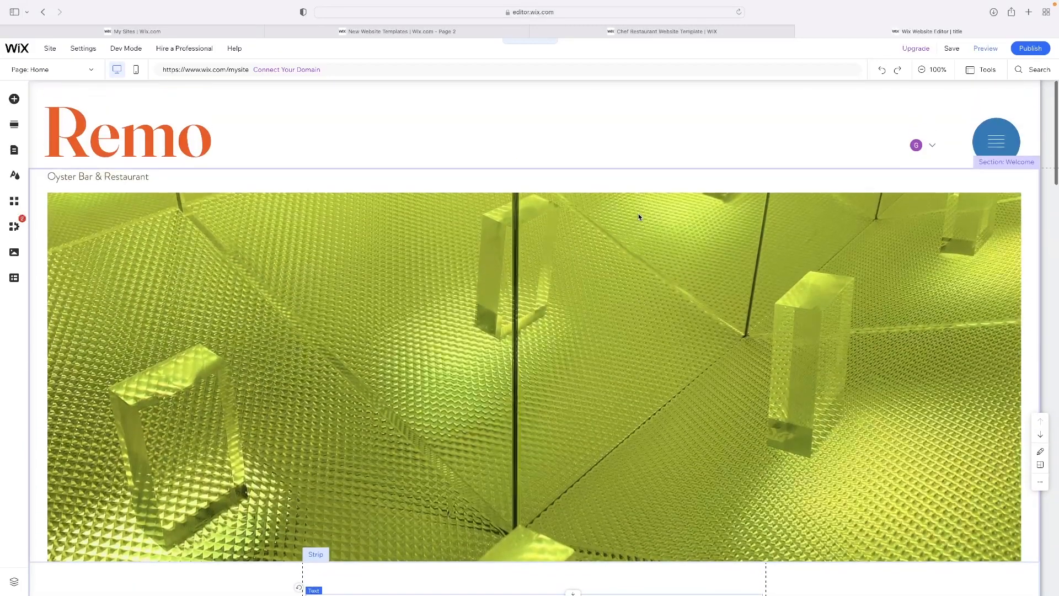
pyautogui.moveTo(949, 49)
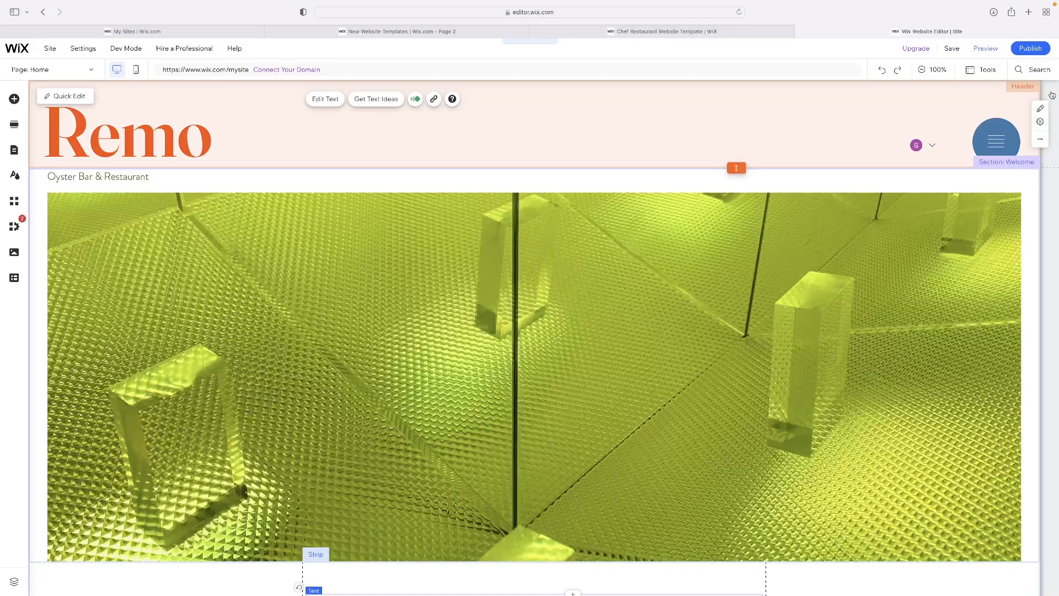
pyautogui.moveTo(1040, 54)
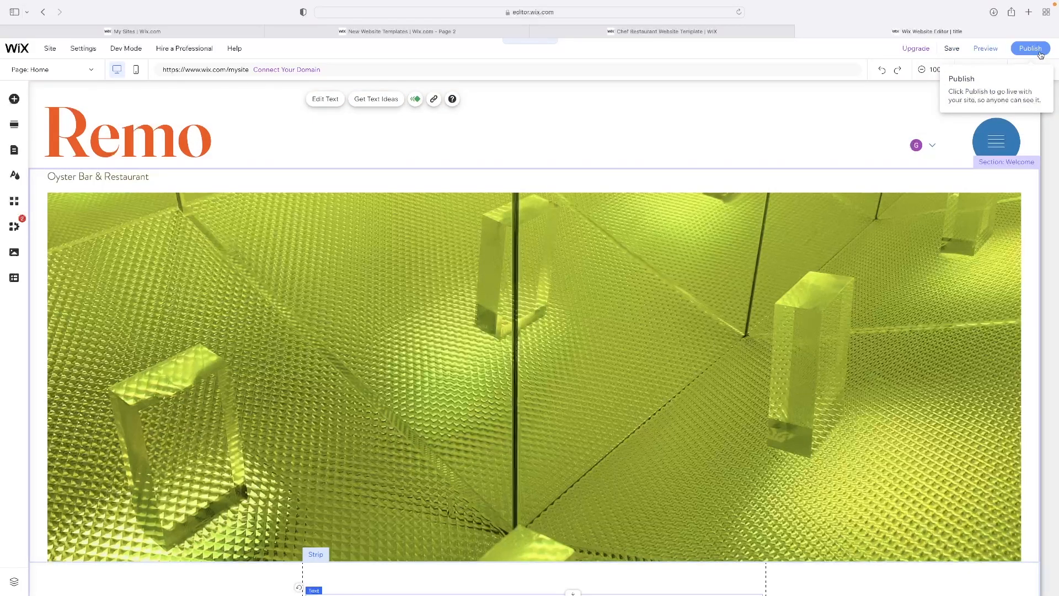
pyautogui.click(1030, 49)
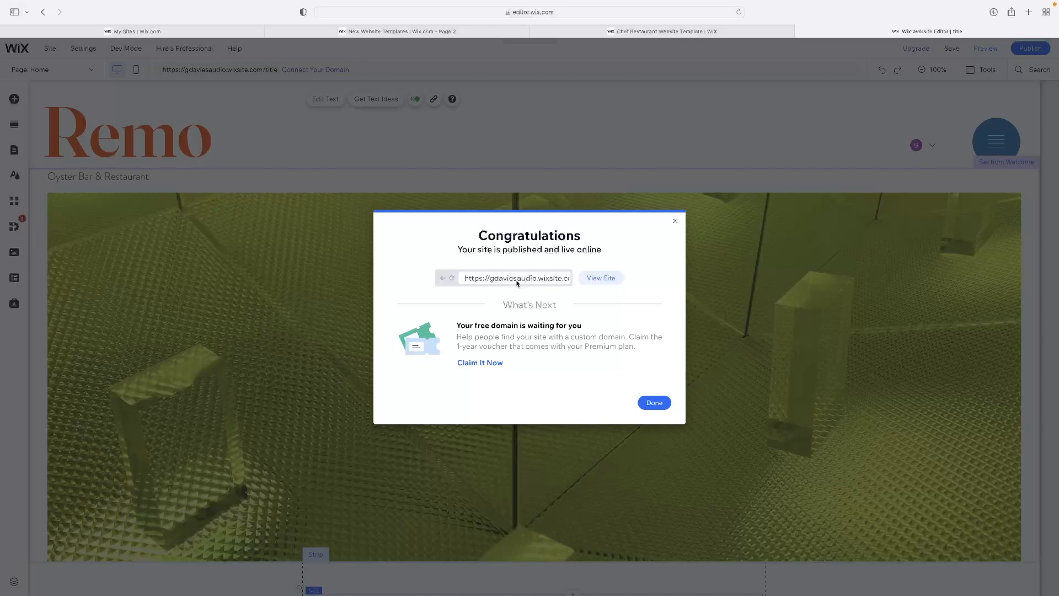
pyautogui.click(675, 222)
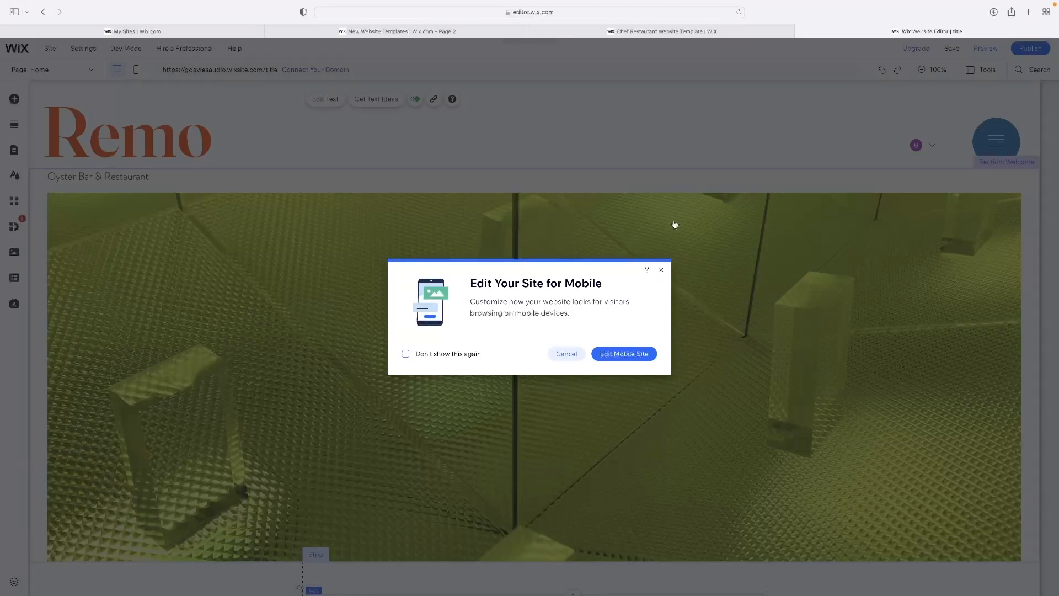
pyautogui.click(661, 269)
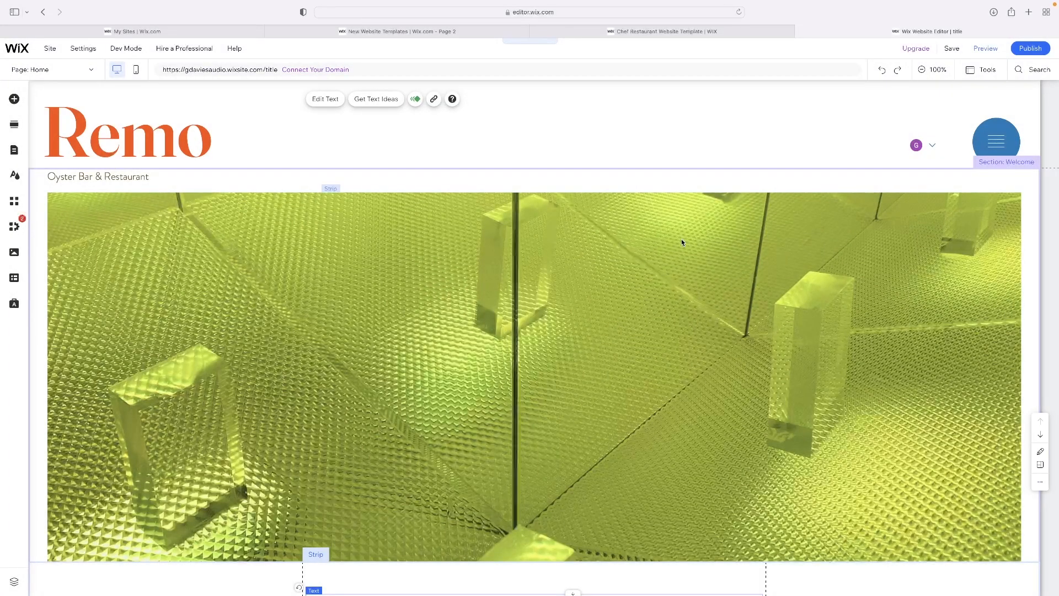